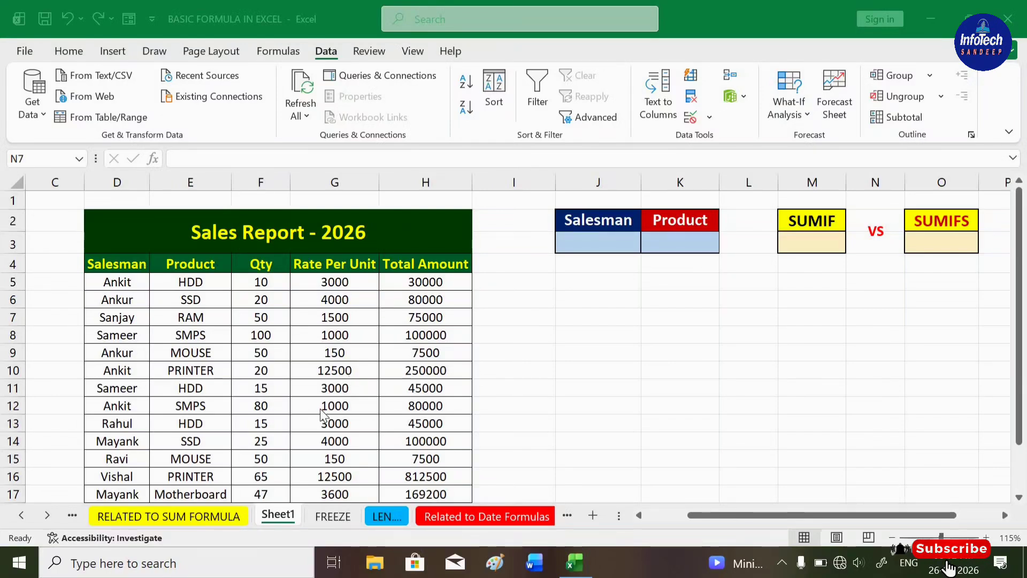
- Add a list data validation to J3 with source =$D$5:$D$18 and choose the salesman from D5 in it
click(598, 244)
key(alt+a)
key(v)
key(v)
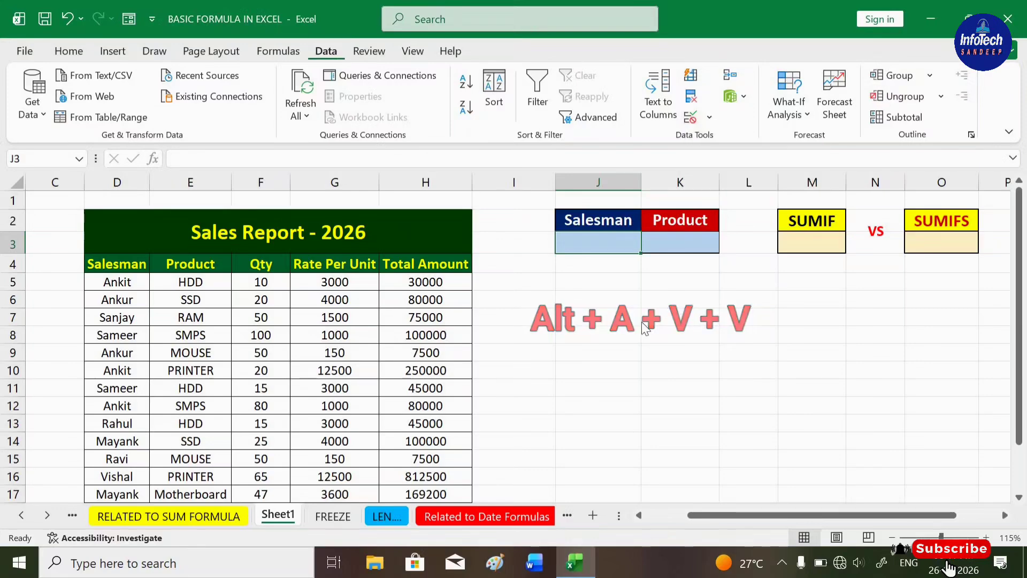
click(754, 285)
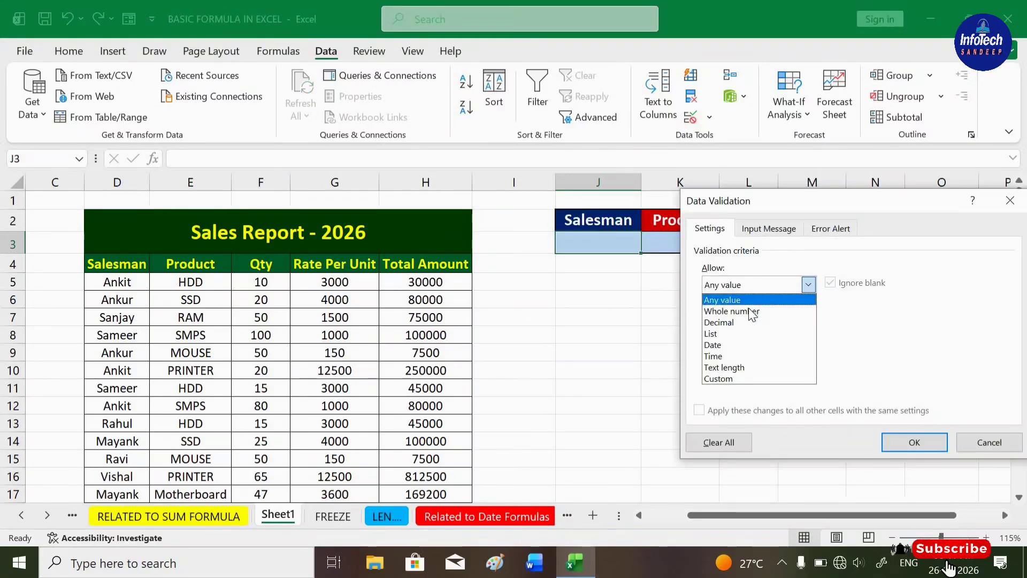
click(734, 334)
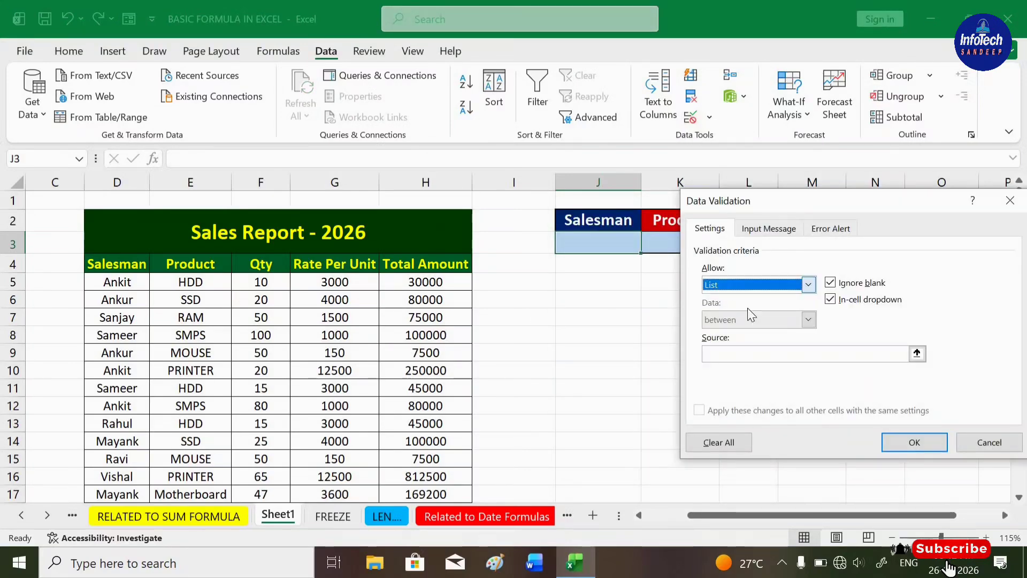
click(742, 352)
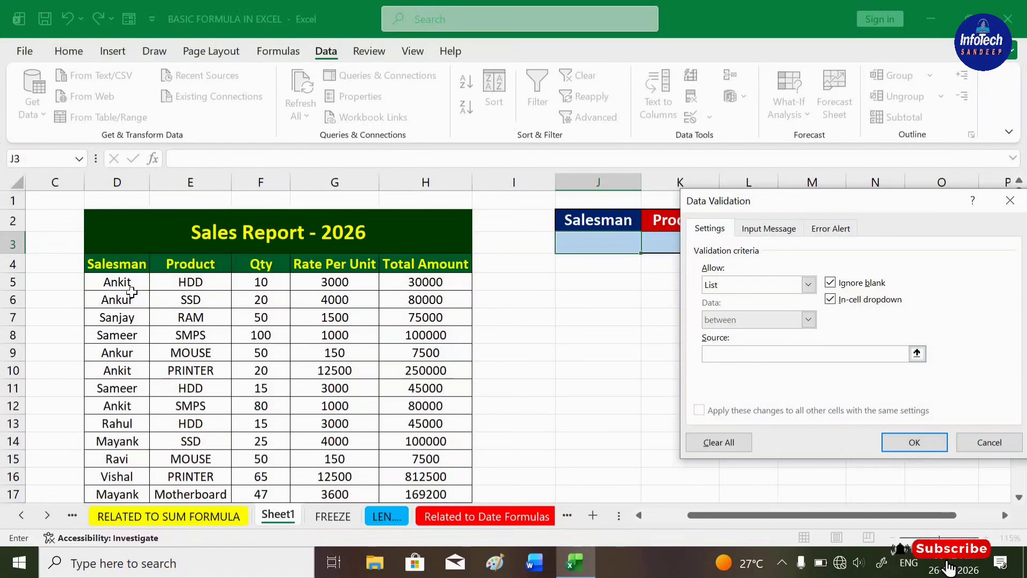
drag(129, 283, 100, 501)
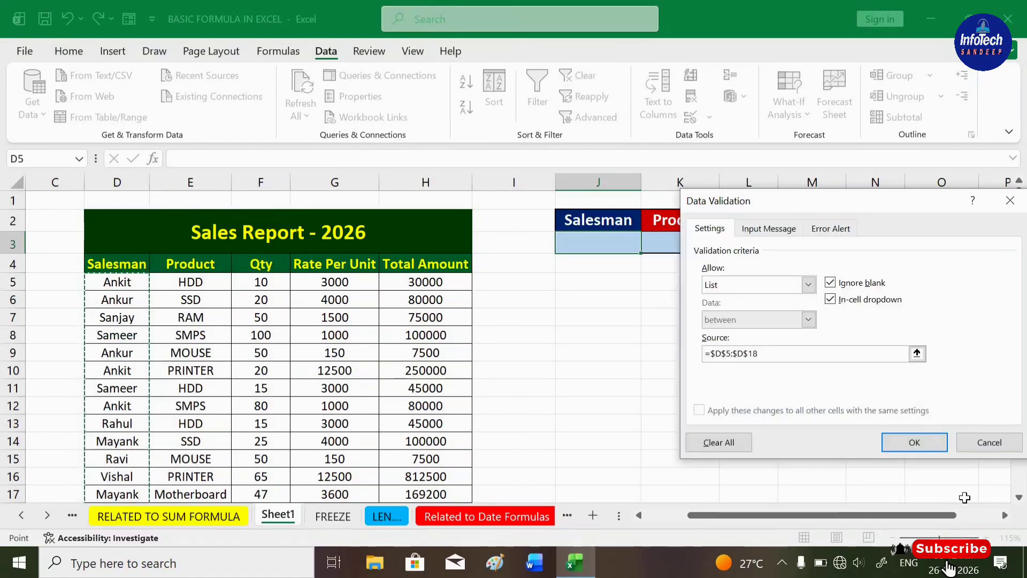
click(922, 448)
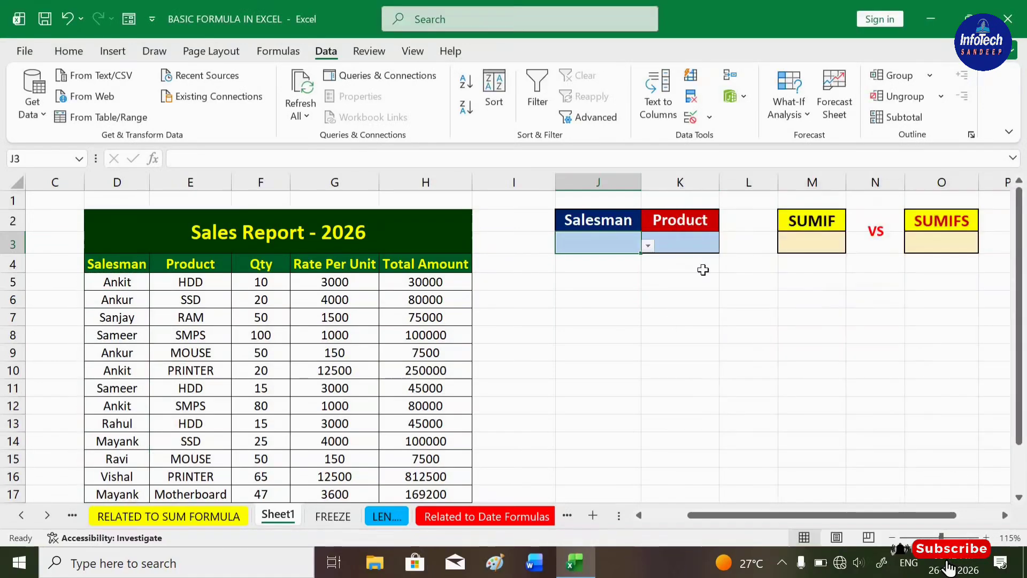
click(647, 247)
click(573, 261)
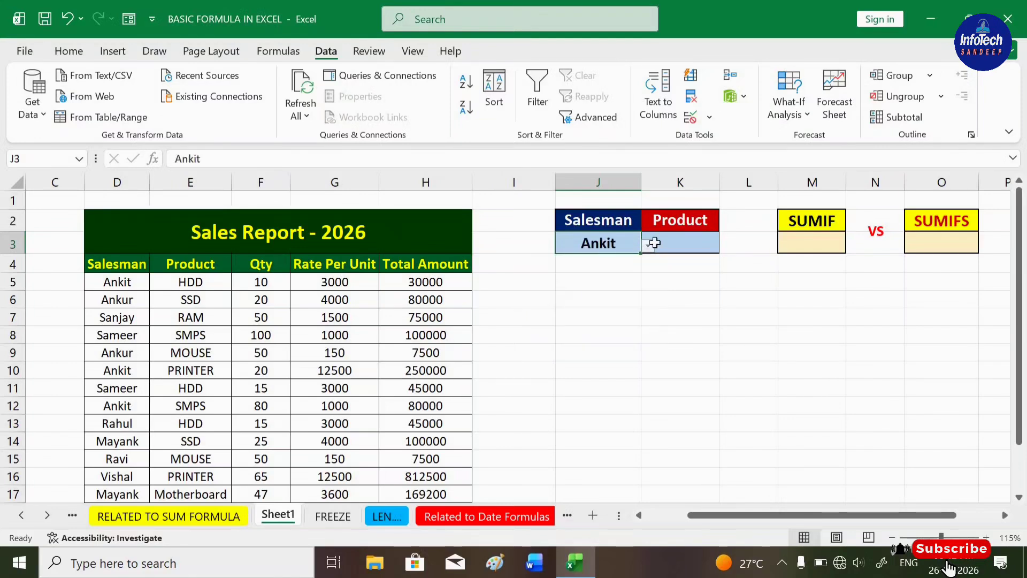
- Enter =SUMIF(D5:D17,J3,H5:H17) in M3 to total the selected salesman's amounts
click(762, 330)
click(811, 246)
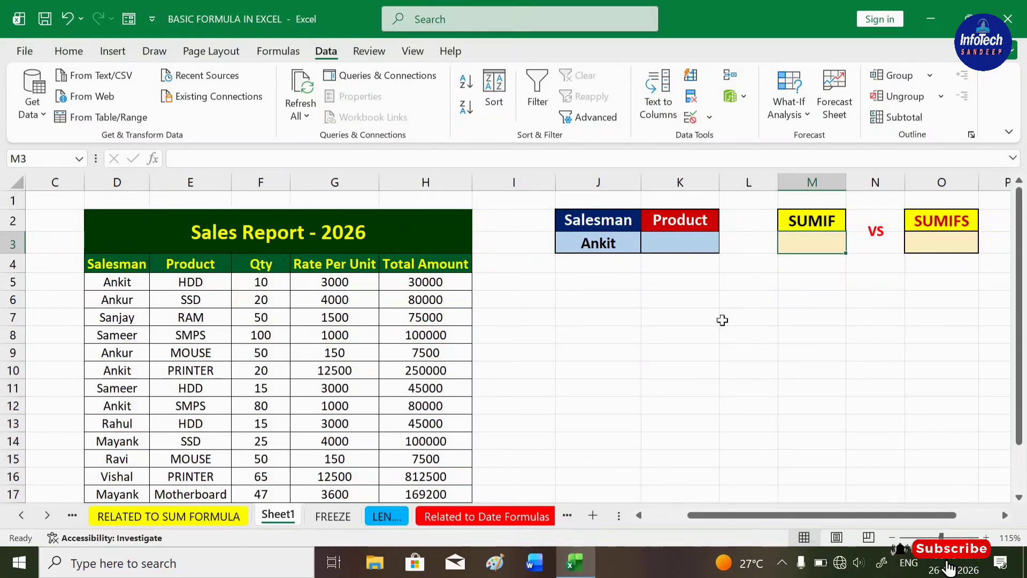
text(=sumif)
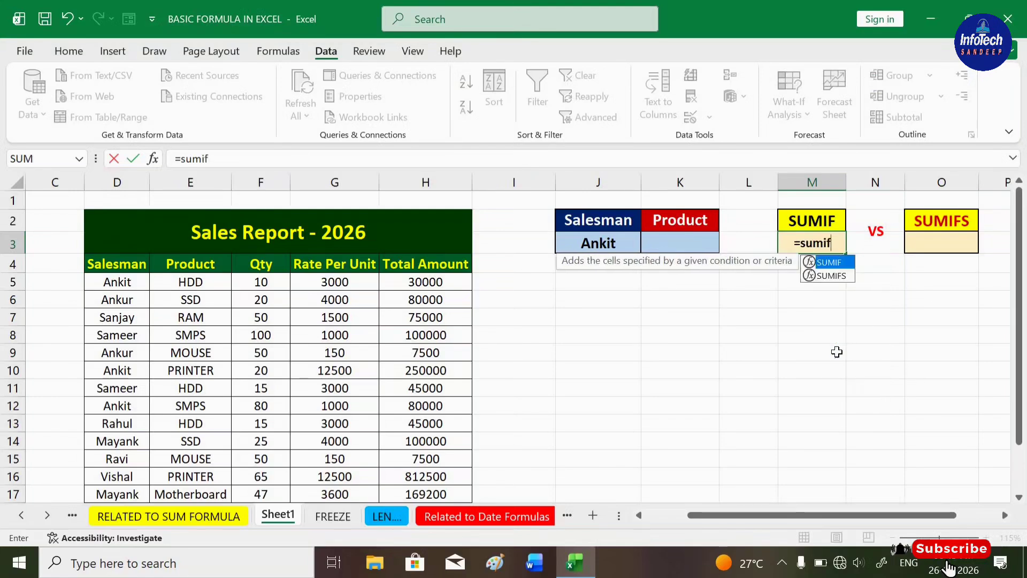
key(Tab)
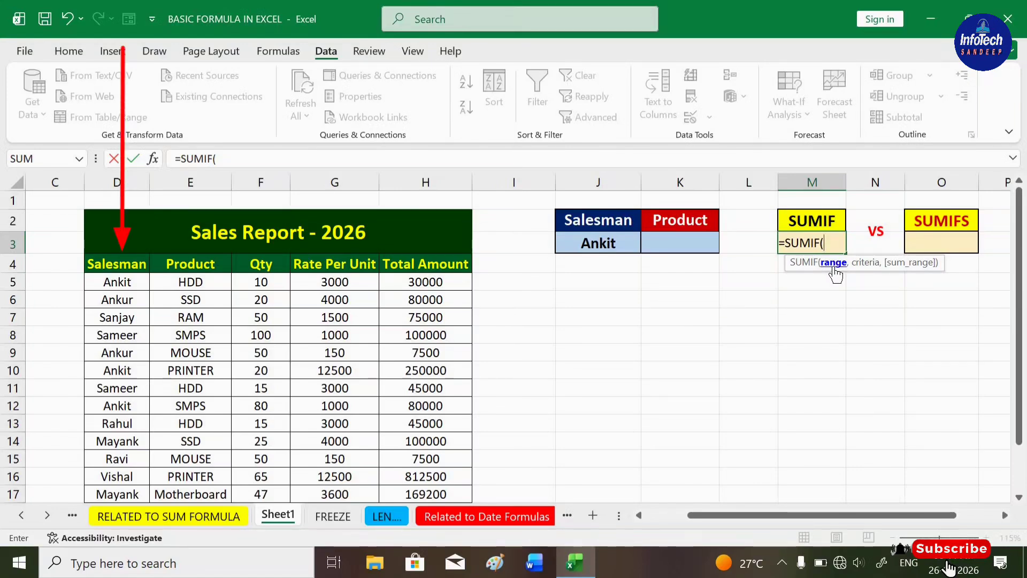
click(114, 281)
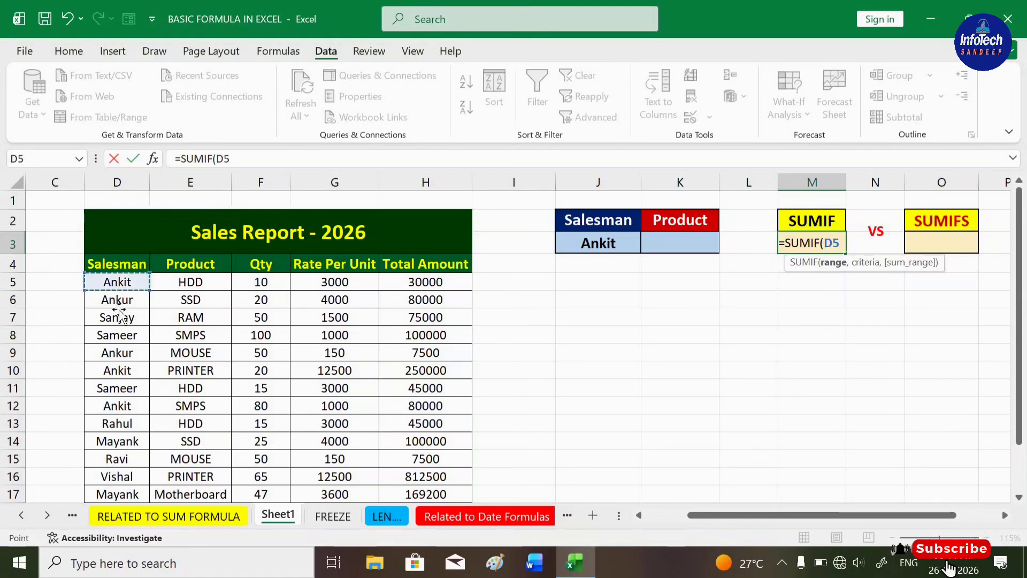
drag(119, 309, 118, 495)
text(,)
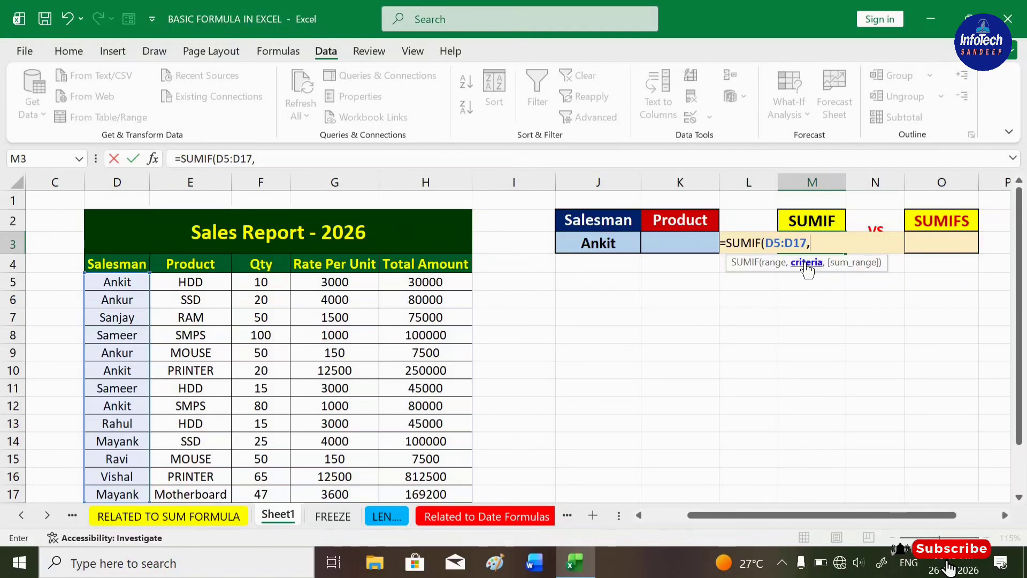
click(582, 245)
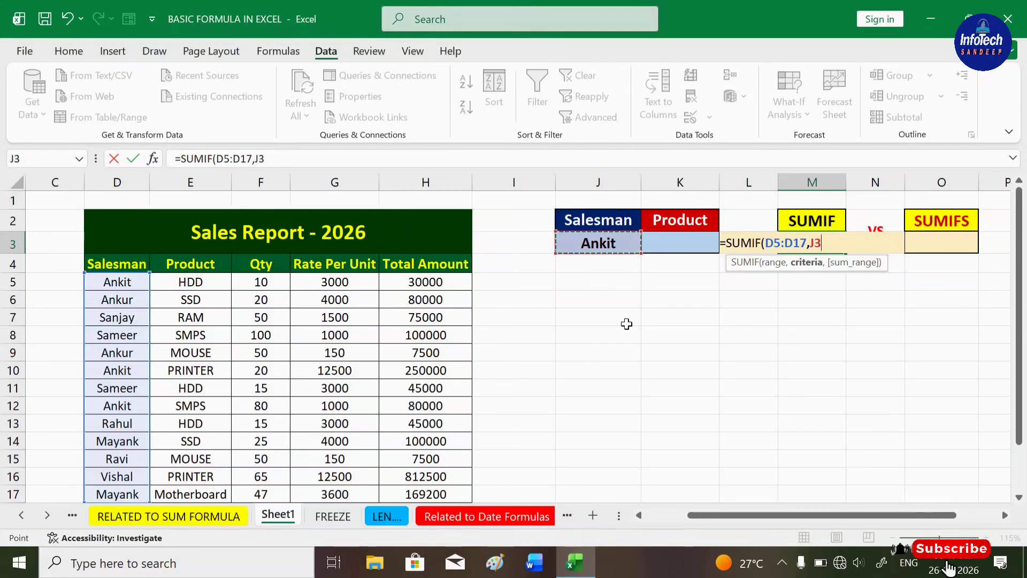
text(,)
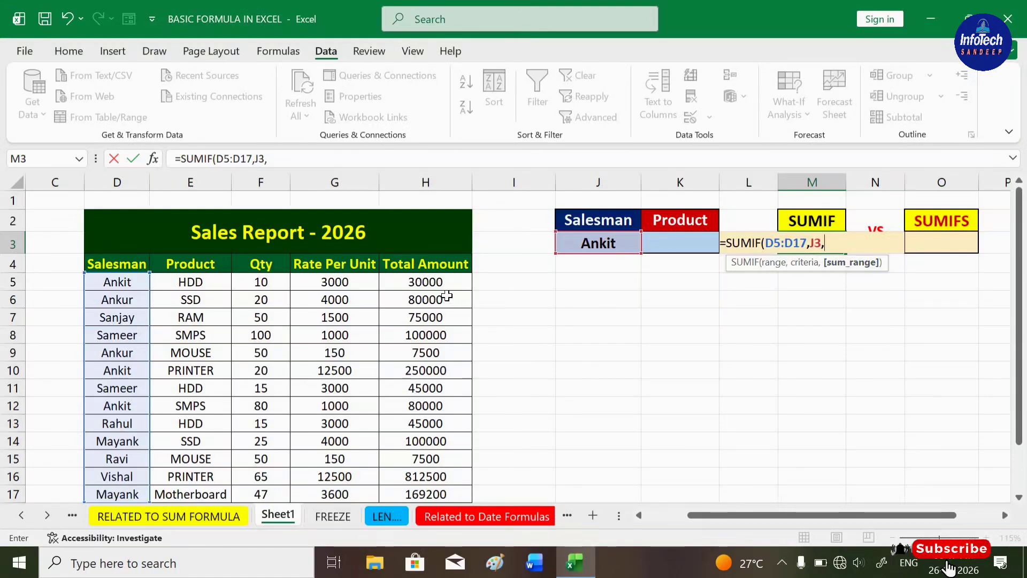
drag(450, 278, 443, 501)
key(Return)
click(812, 252)
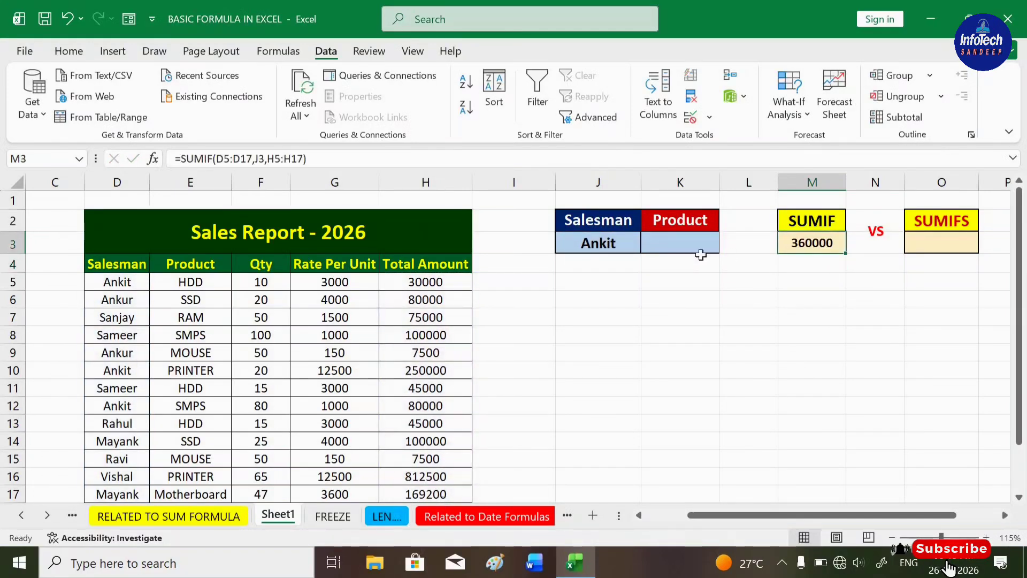
click(615, 245)
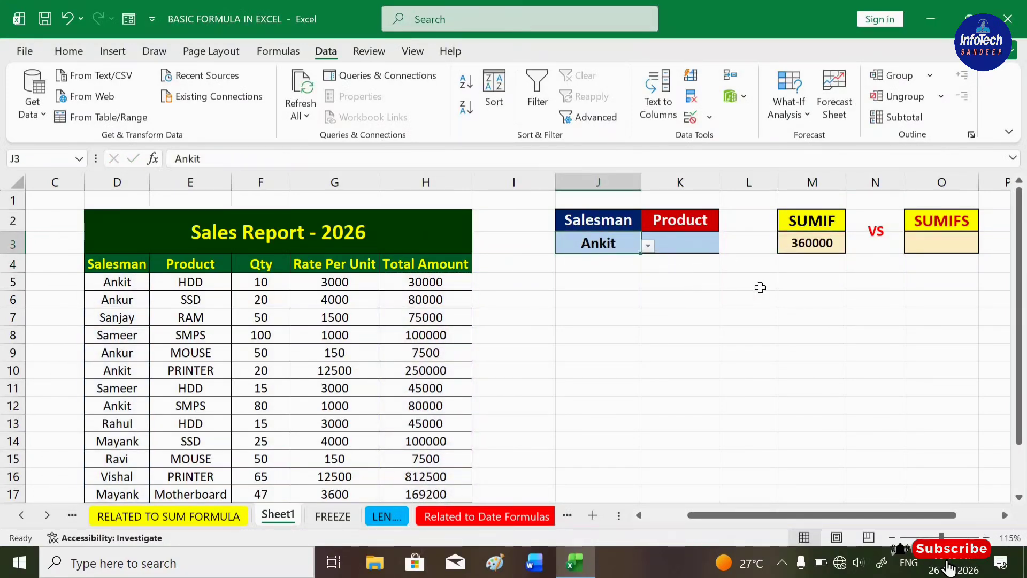
click(808, 250)
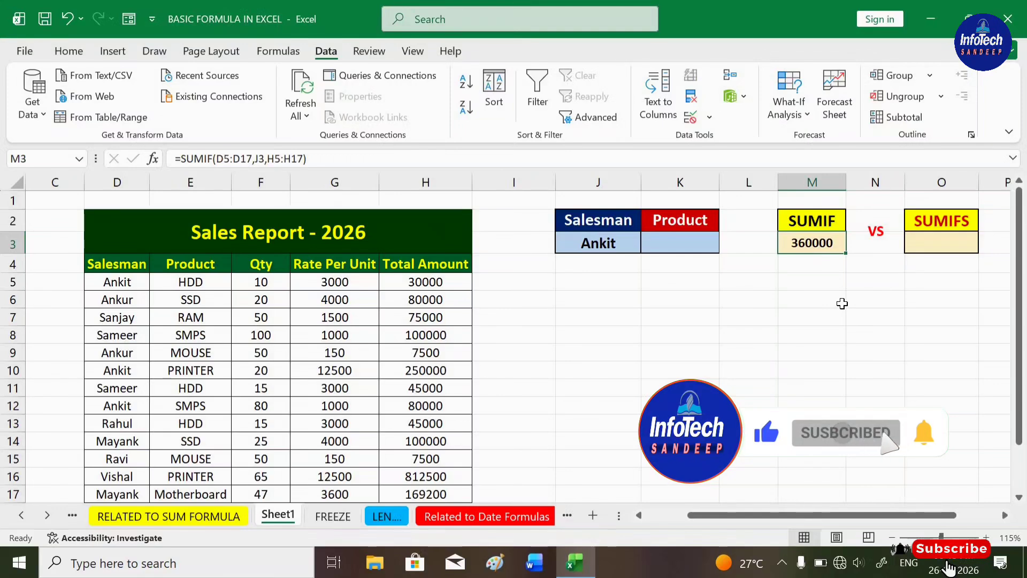
- Add up the selected salesman's amounts manually in J5 with =H5+H10+H12
click(586, 284)
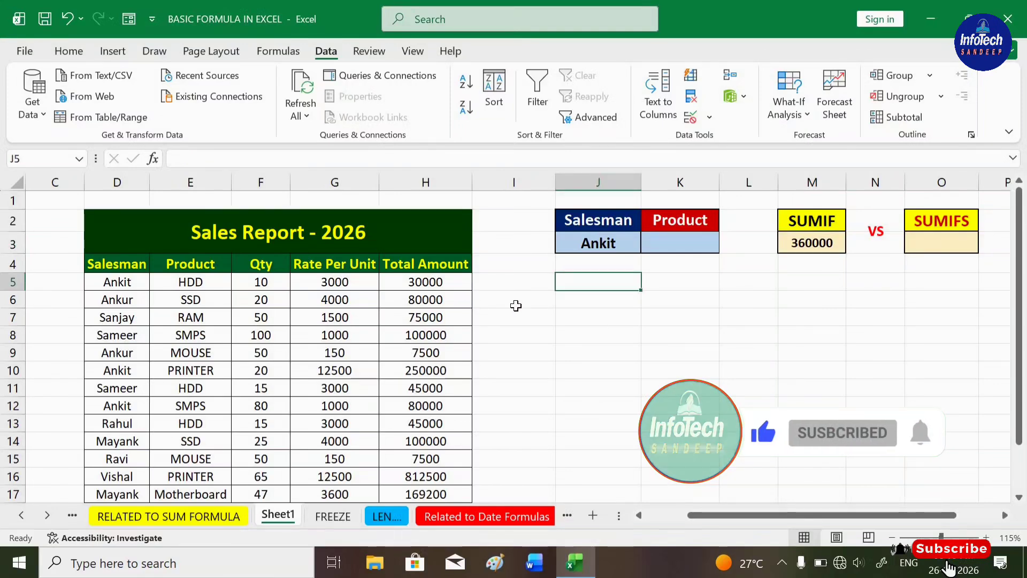
text(=)
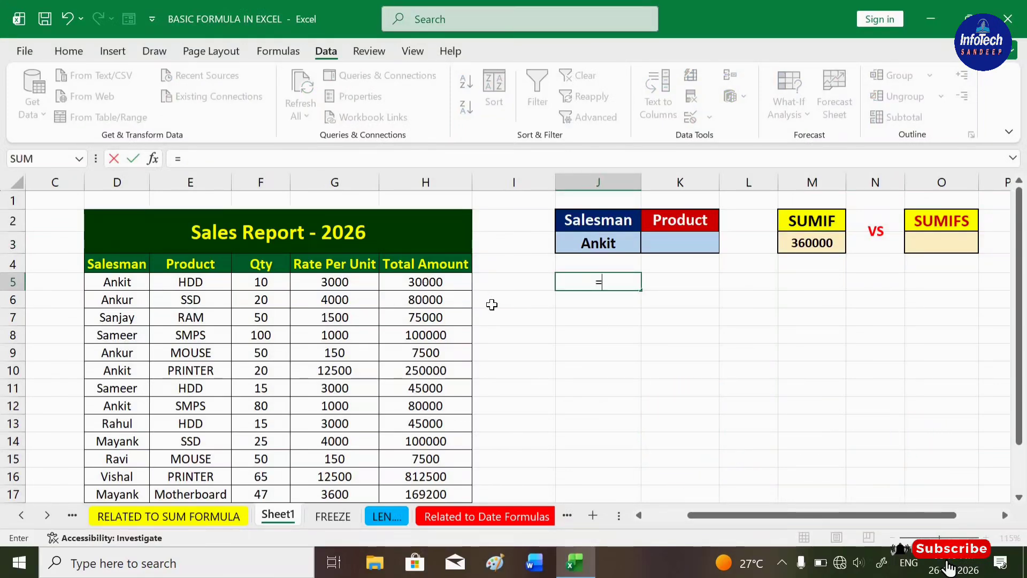
click(438, 282)
text(+)
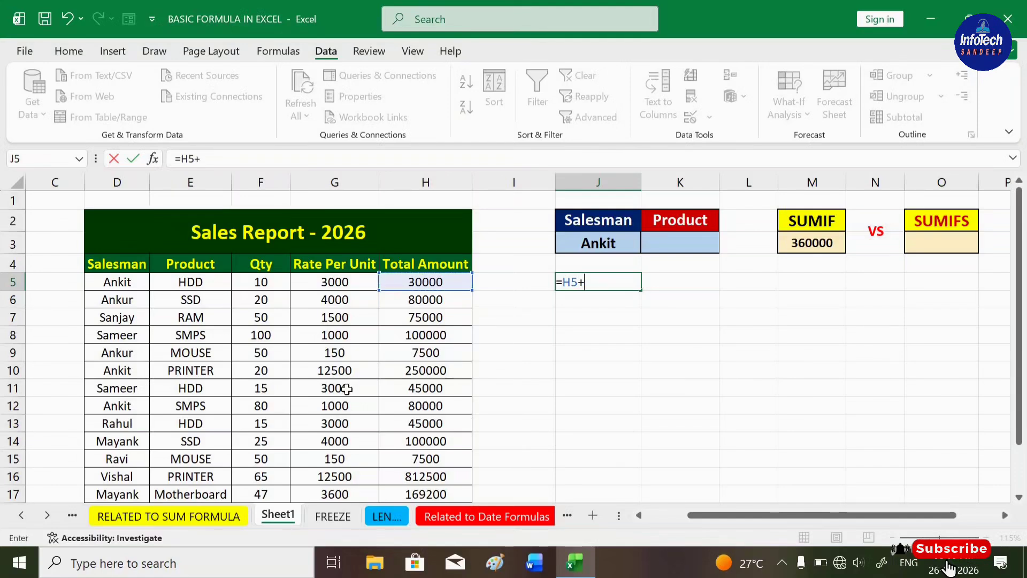
click(436, 372)
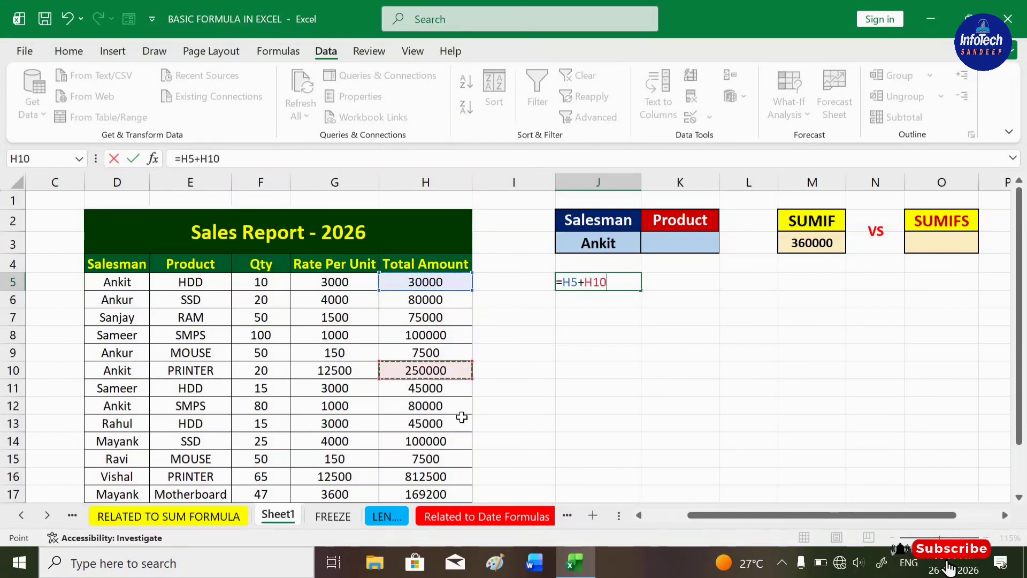
text(+)
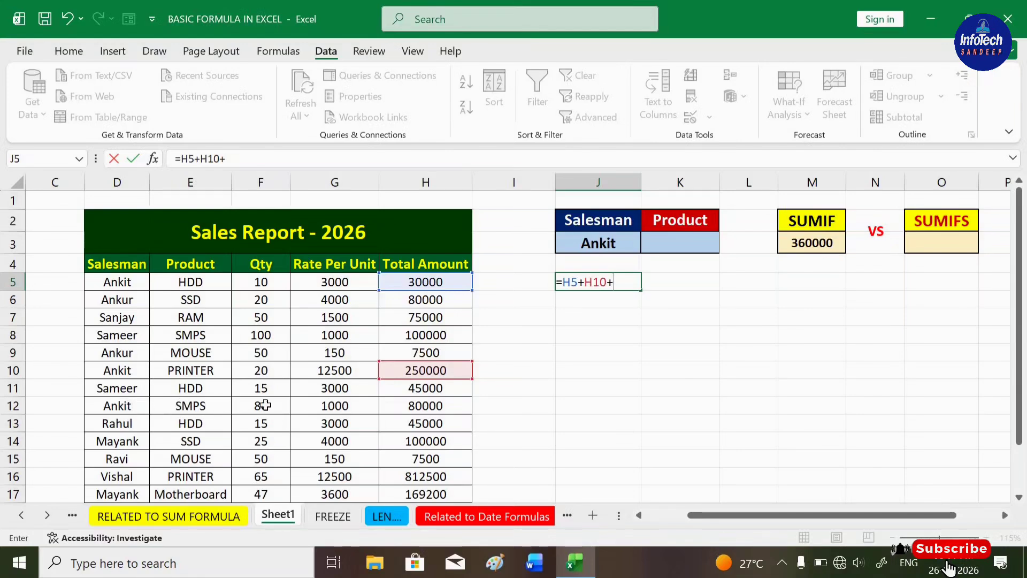
click(432, 409)
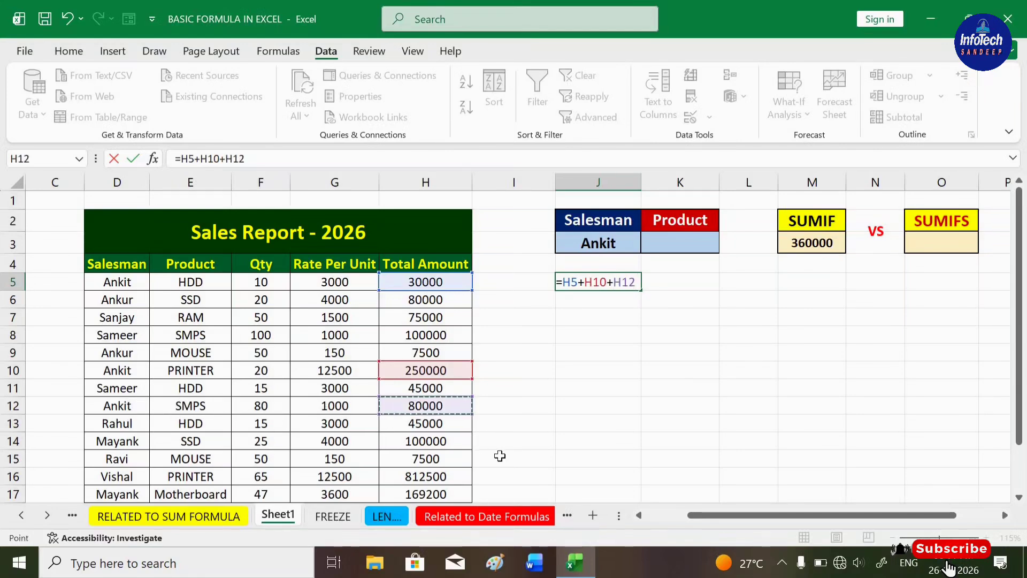
key(Return)
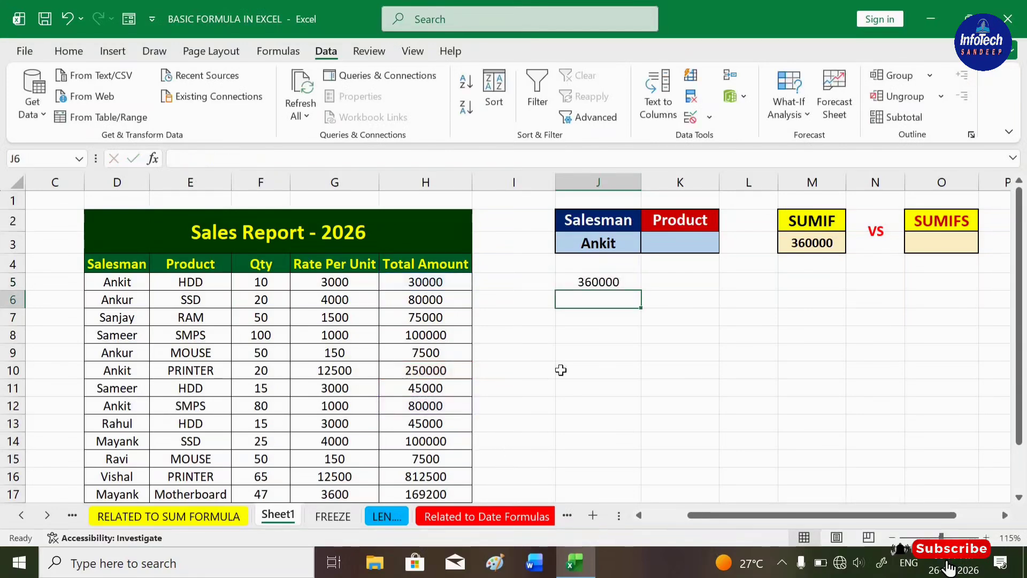
- Compare the manual total in J5 with the SUMIF result in M3, and clear J5
click(585, 284)
click(812, 248)
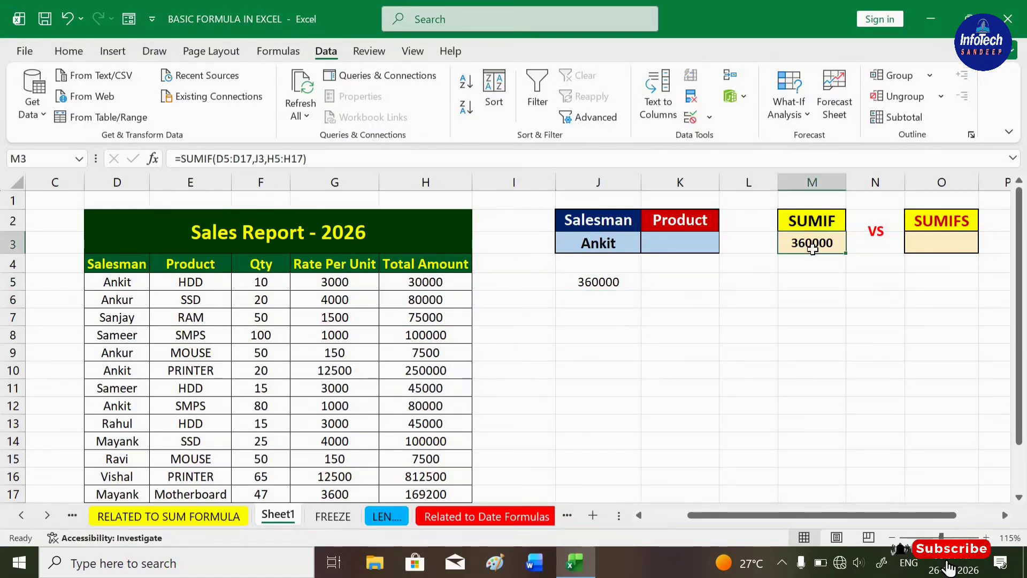
click(595, 283)
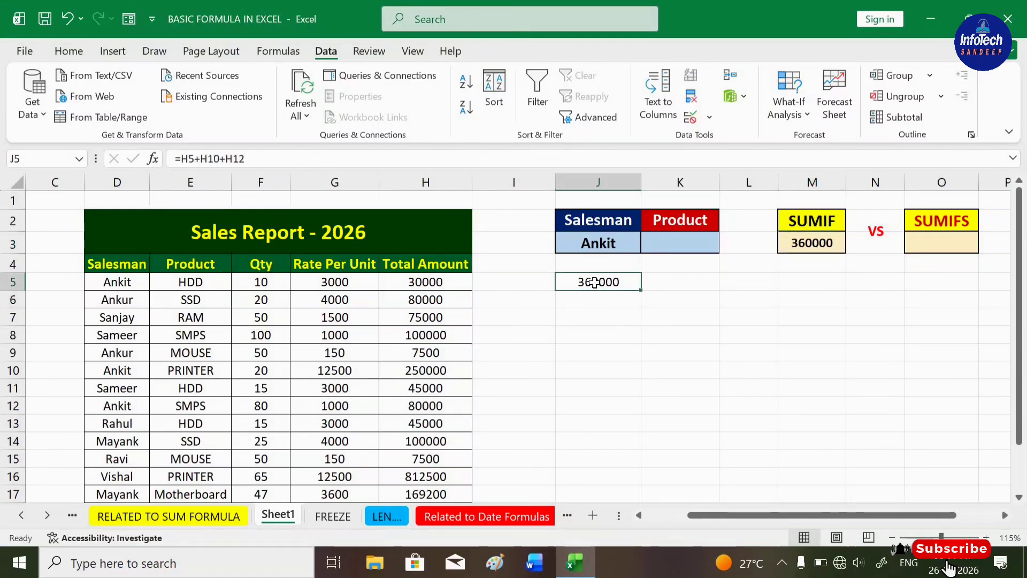
key(Delete)
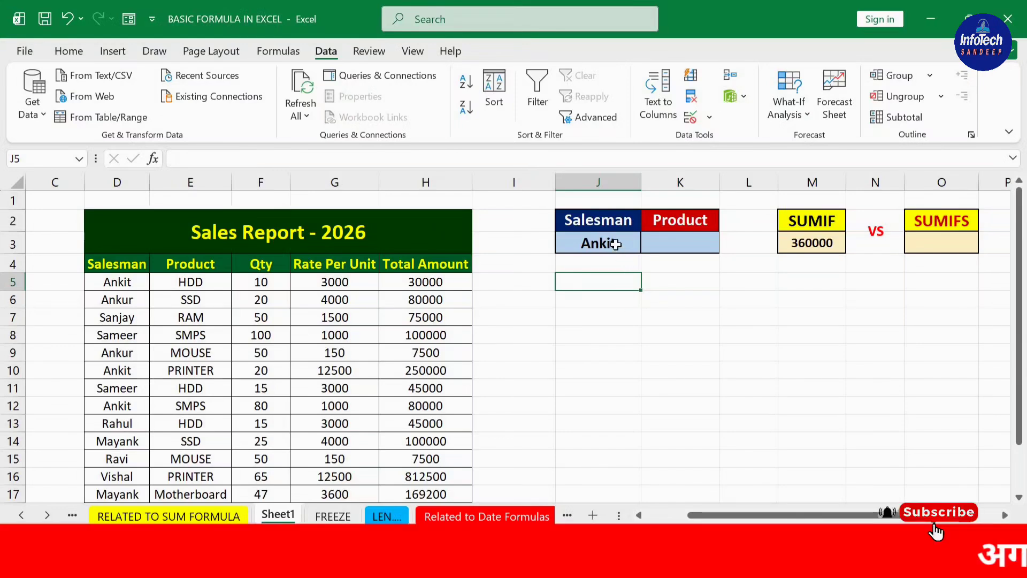
- Test the SUMIF formula by switching J3 through several salesmen in its list, ending with the salesman from D8
click(615, 241)
click(647, 246)
scroll(648, 291, down, 2)
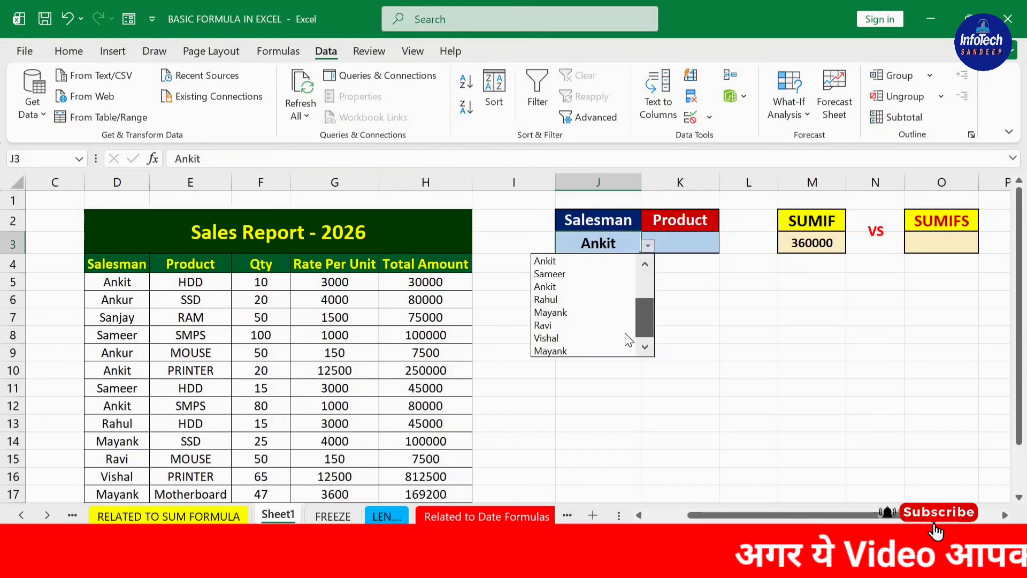
click(567, 313)
click(648, 246)
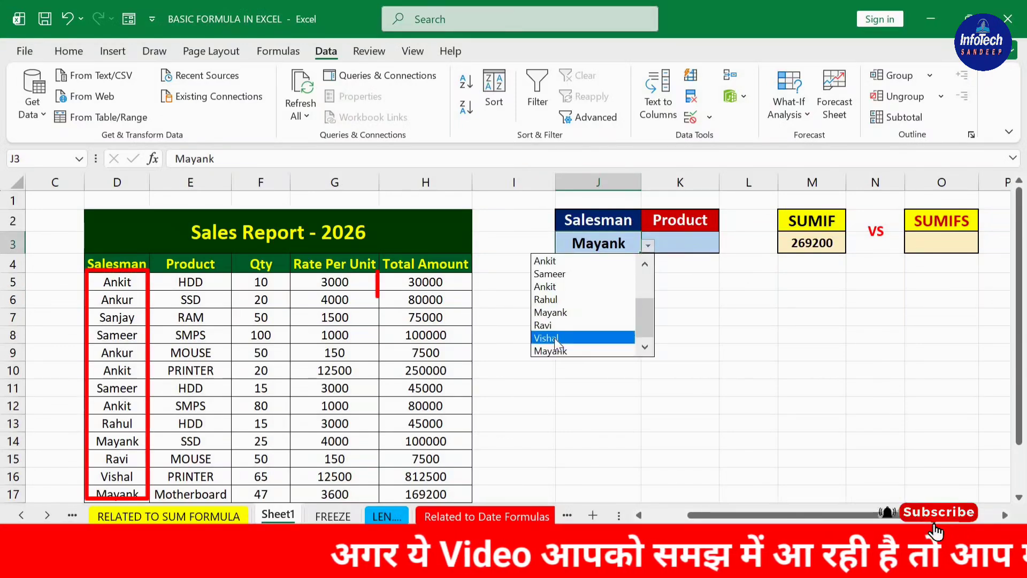
click(605, 338)
click(649, 245)
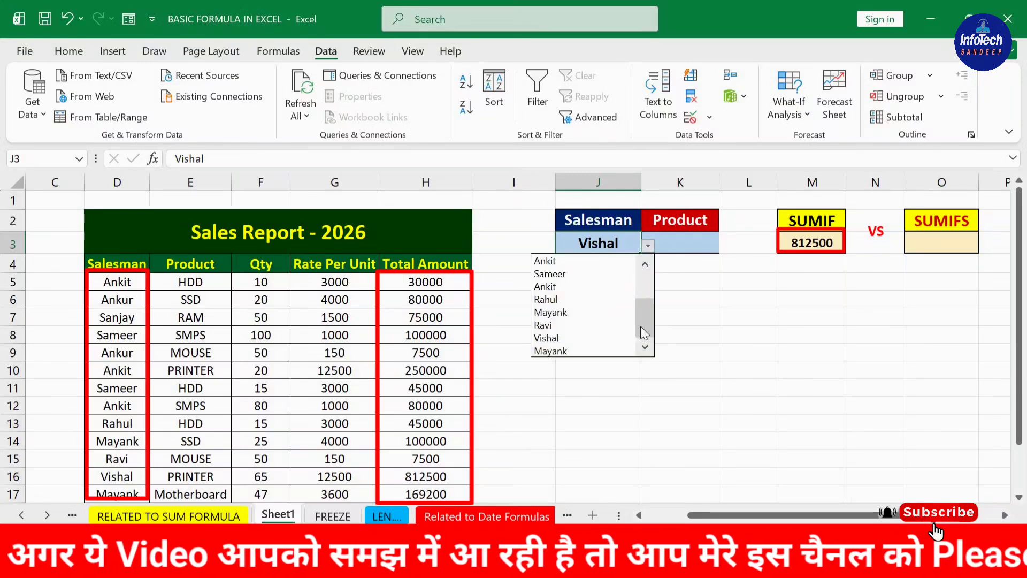
click(570, 273)
click(648, 245)
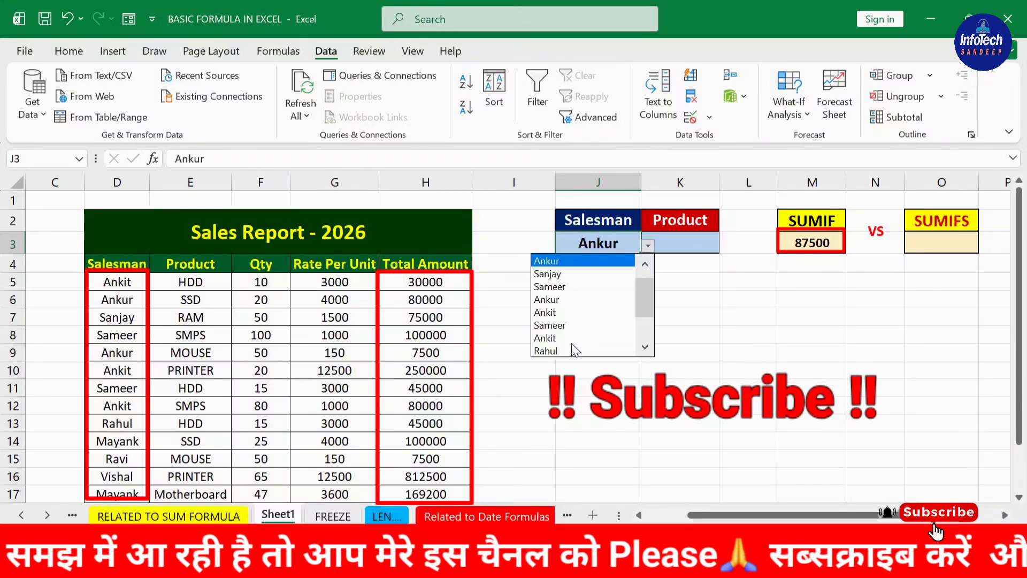
click(567, 338)
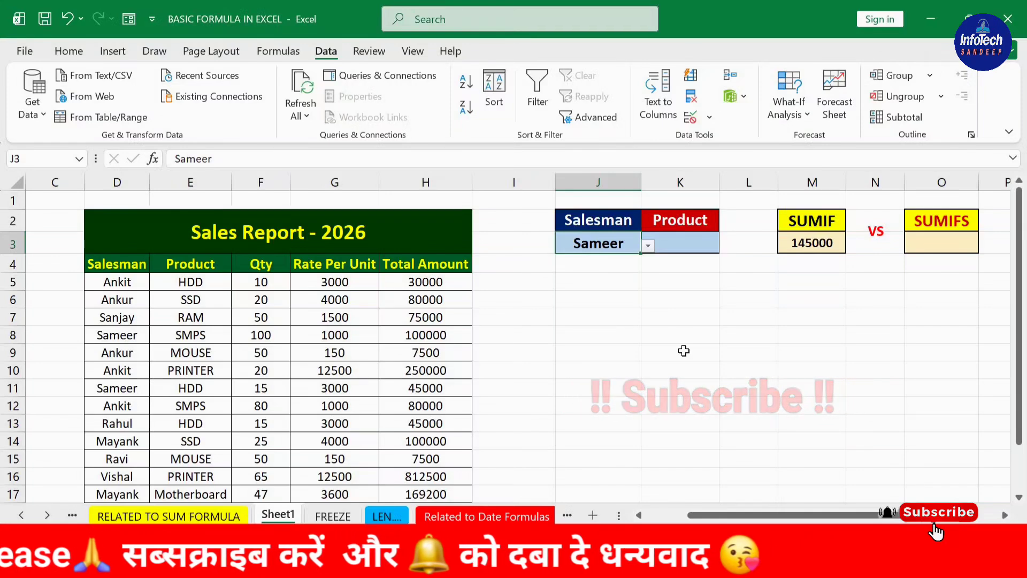
- Add a list data validation to K3 using the Product column values starting at E5 as the source
key(Right)
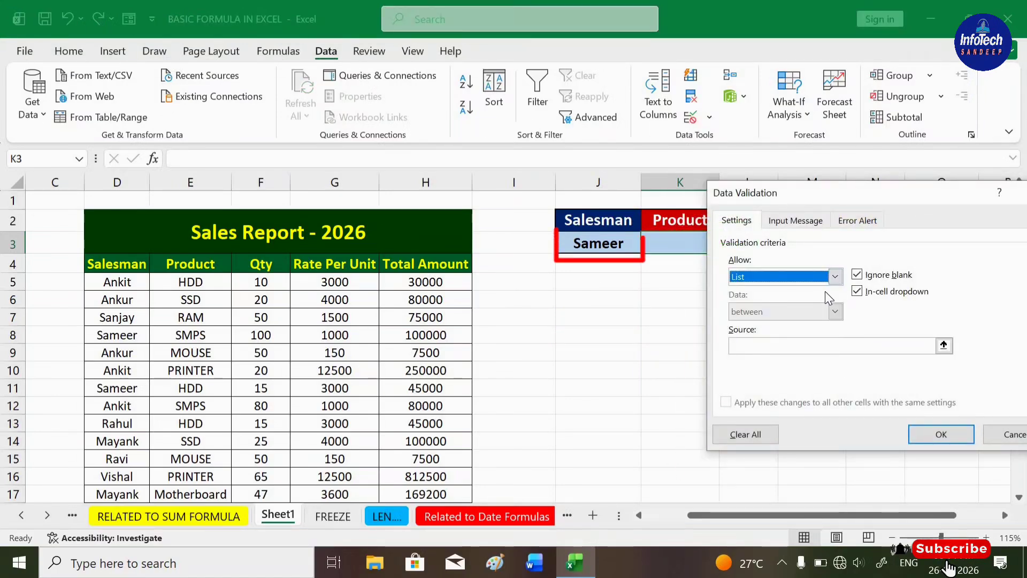
click(779, 347)
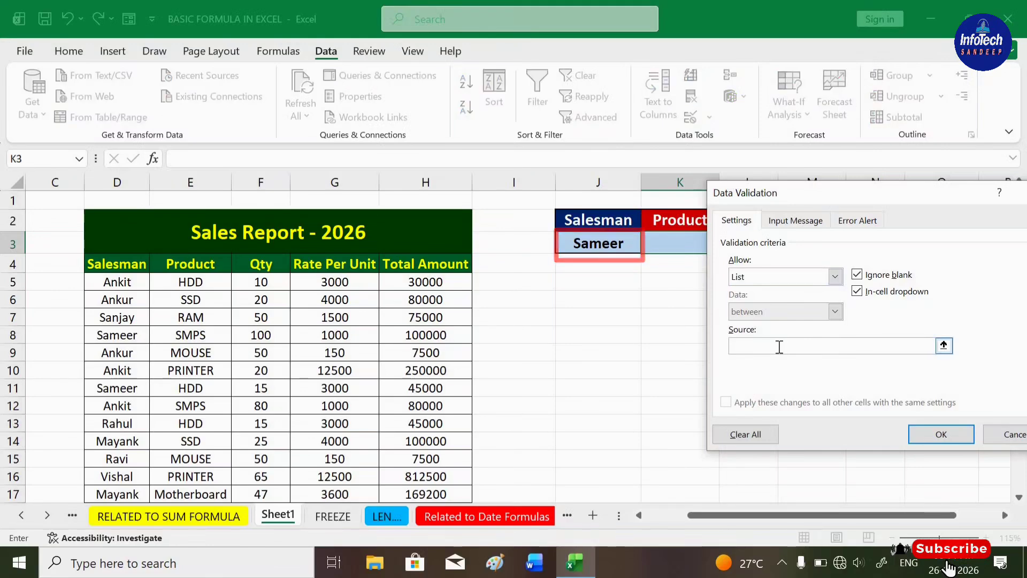
click(191, 282)
click(932, 437)
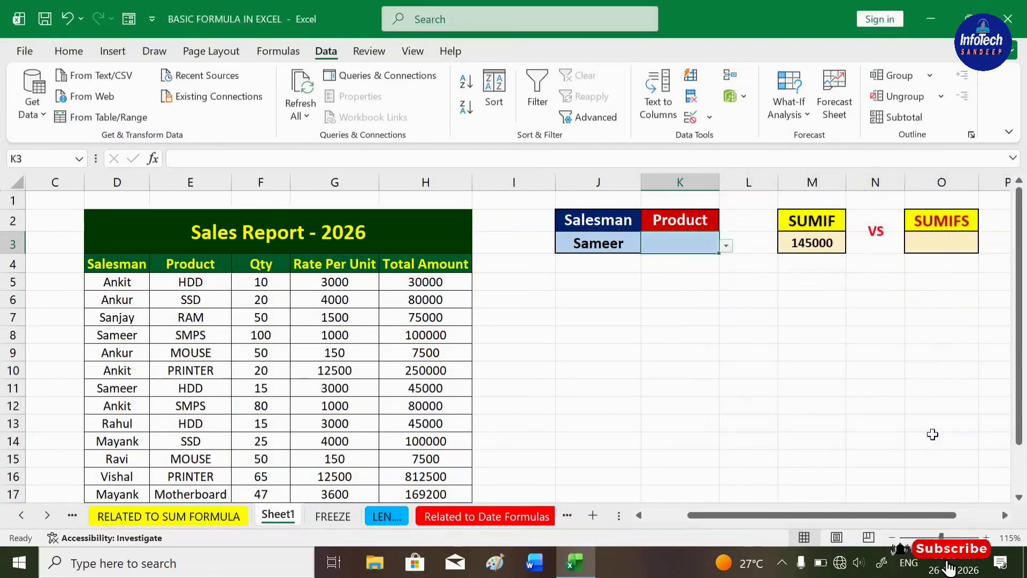
- Choose PRINTER in K3 and begin a SUMIFS formula in O3 with the Total Amount cells H5:H17 as the sum range
click(727, 246)
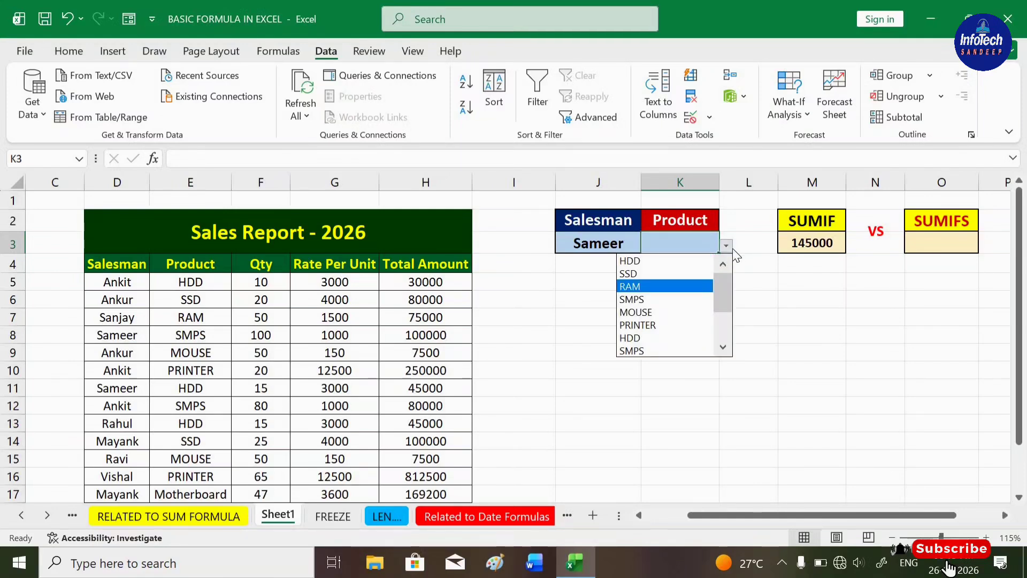
click(656, 325)
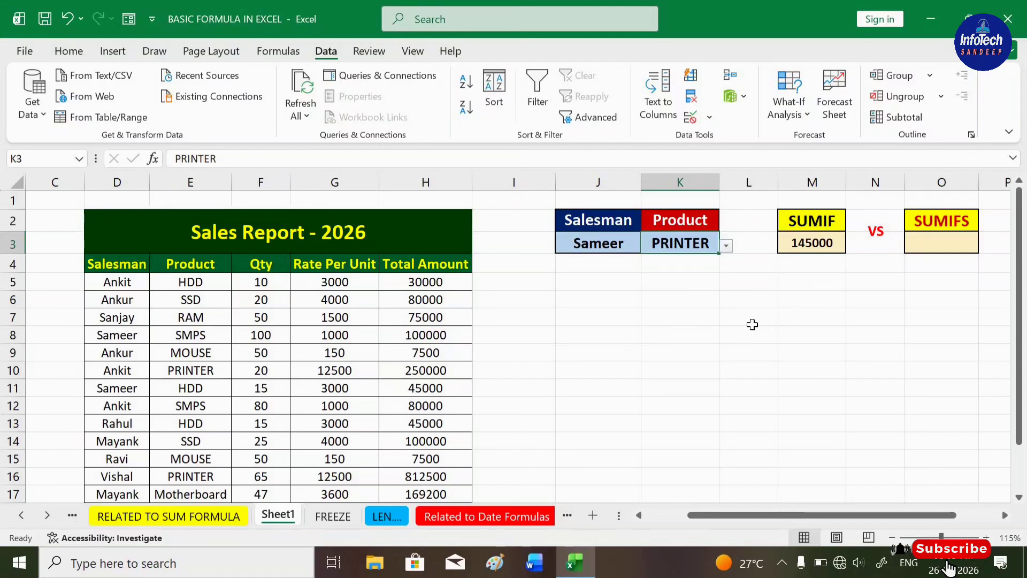
key(Right)
key(Right)
key(Right)
key(Right)
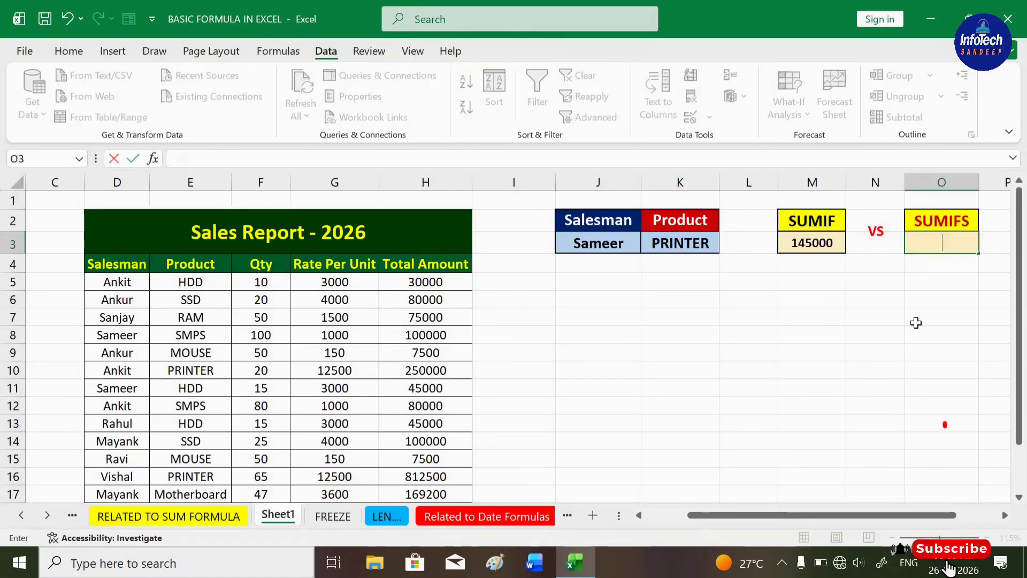
text(=sumifs)
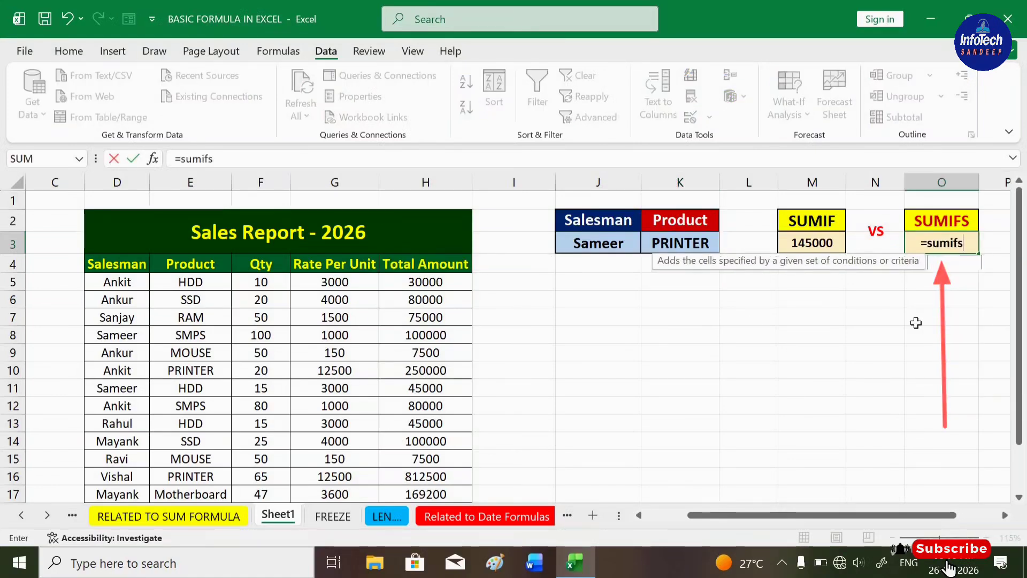
key(Tab)
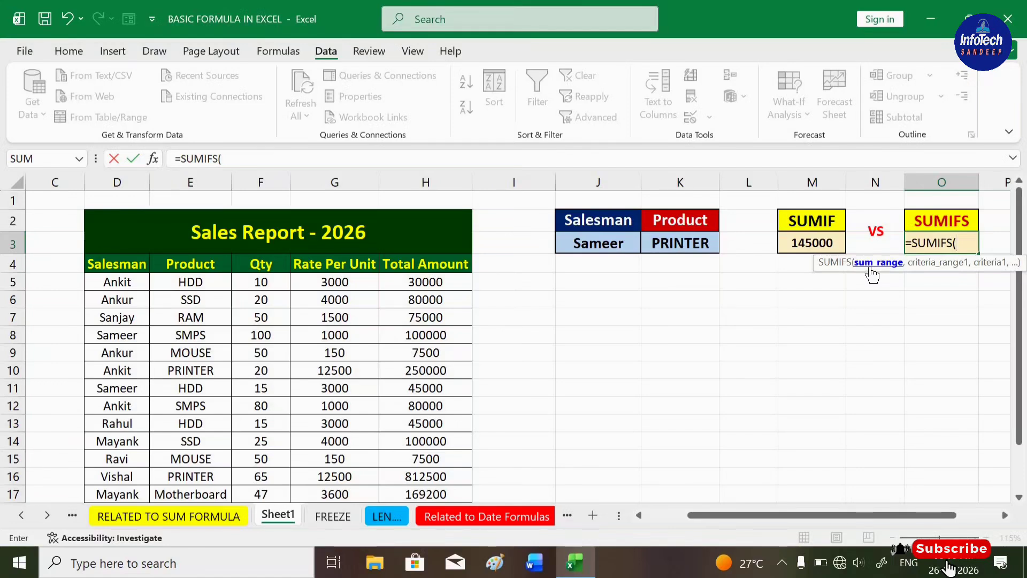
click(437, 284)
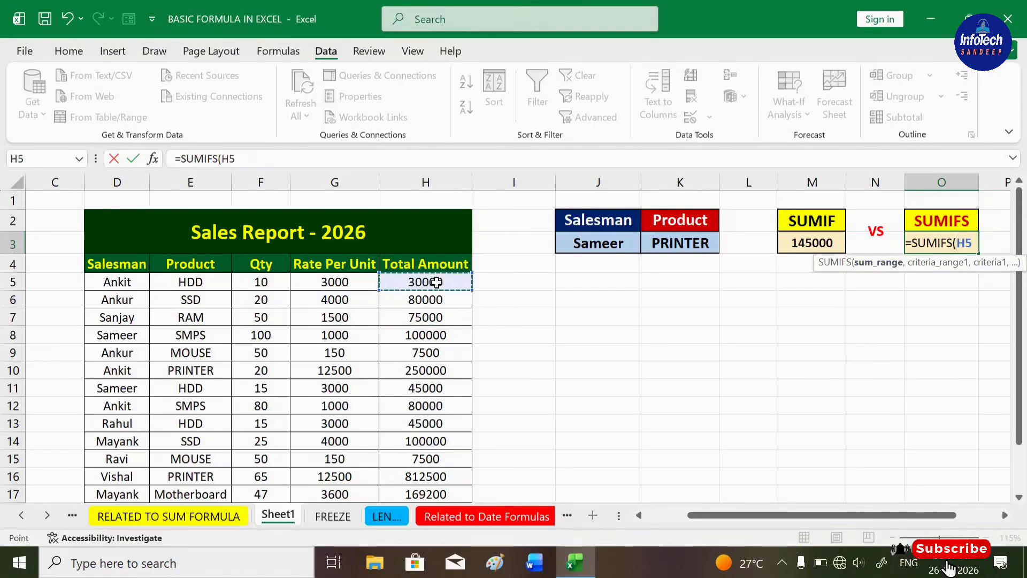
drag(437, 283, 444, 495)
text(,)
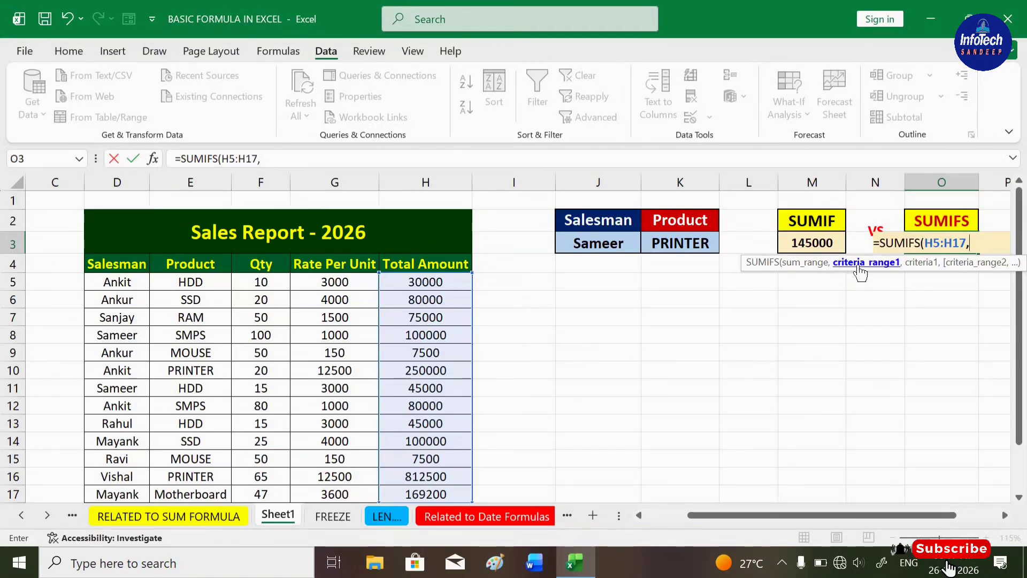
- Add the Salesman cells D5:D17 as the first criteria range of the O3 formula, with J3 as its criterion
drag(110, 281, 100, 426)
text(,)
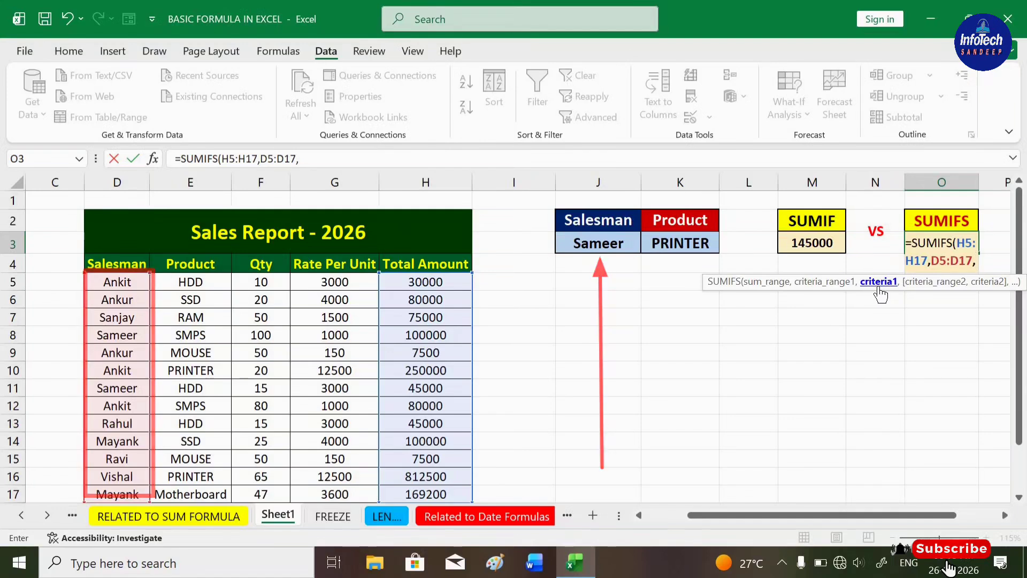
click(583, 243)
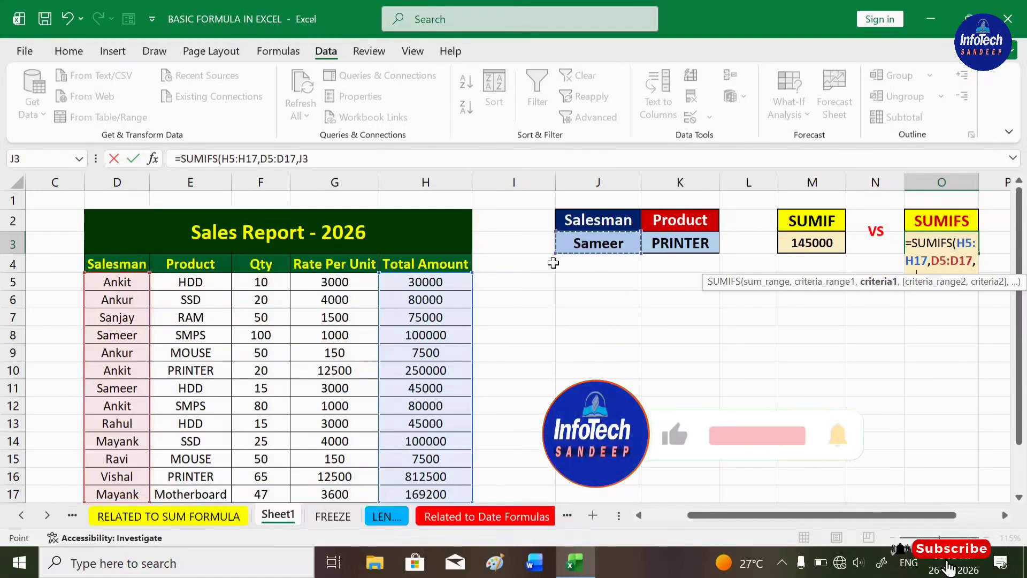
text(,)
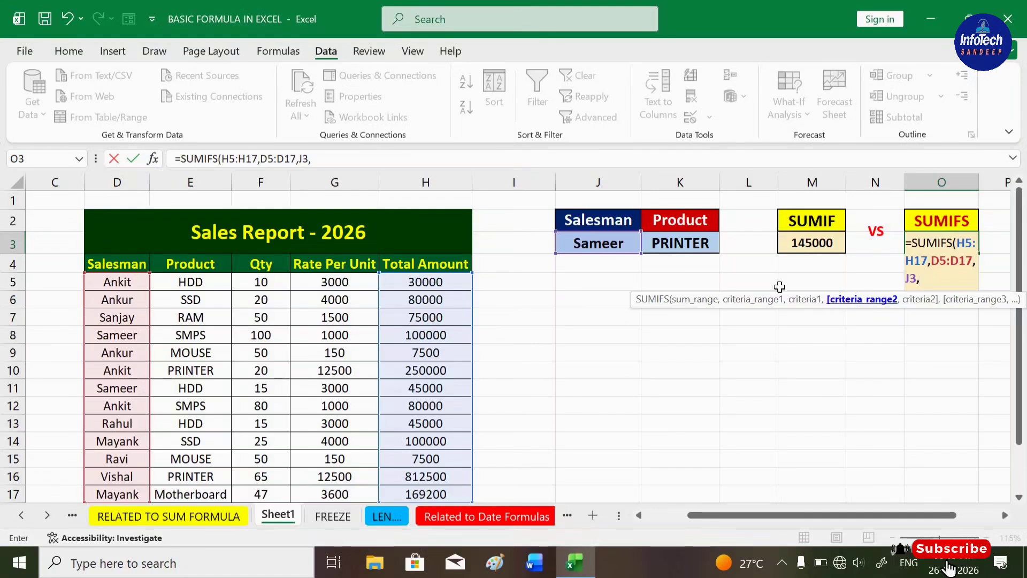
- Add the Product cells E5:E17 as the second criteria range with K3 as its criterion, completing the SUMIFS formula in O3
drag(215, 282, 194, 492)
text(,)
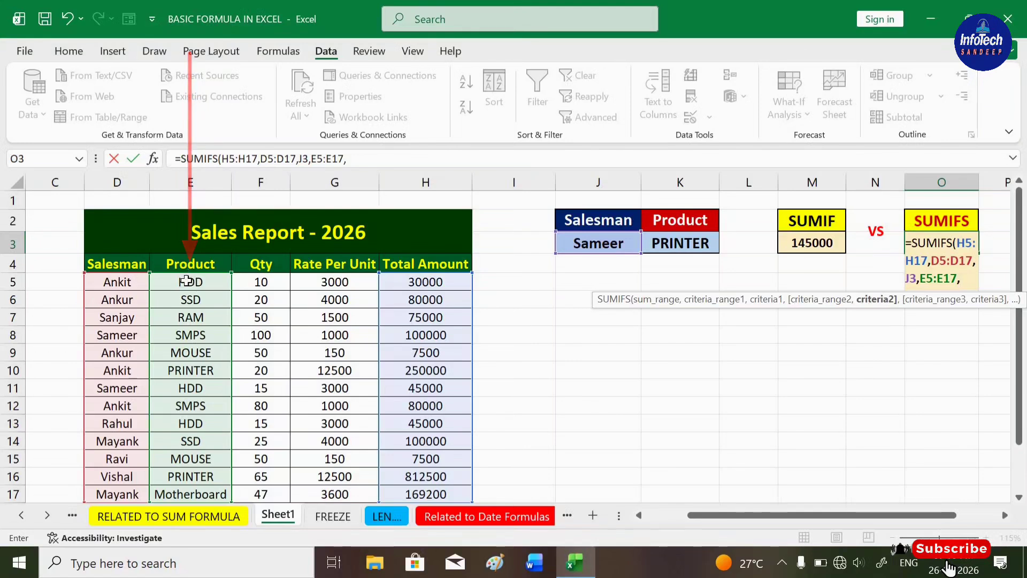
click(695, 244)
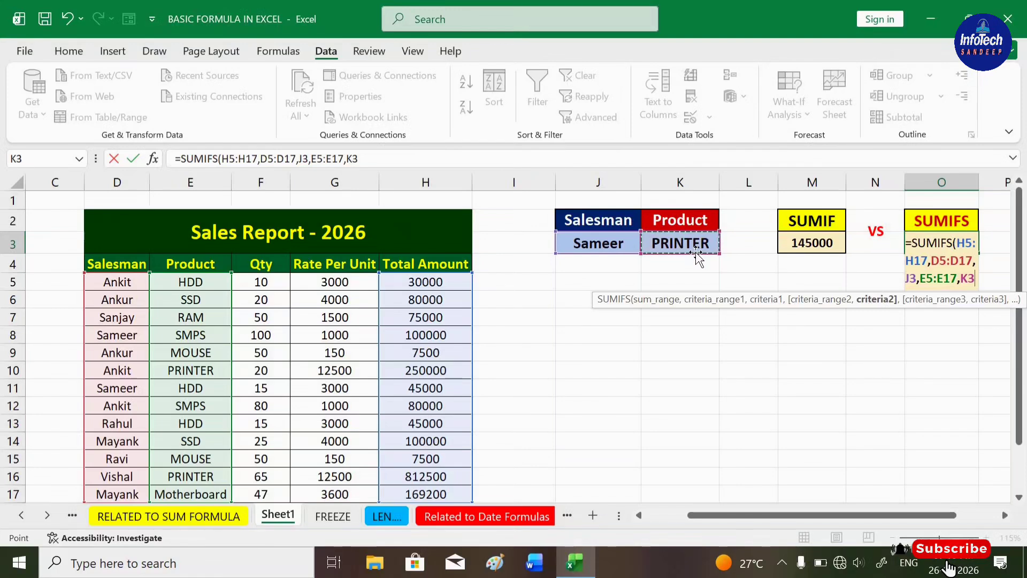
key(Return)
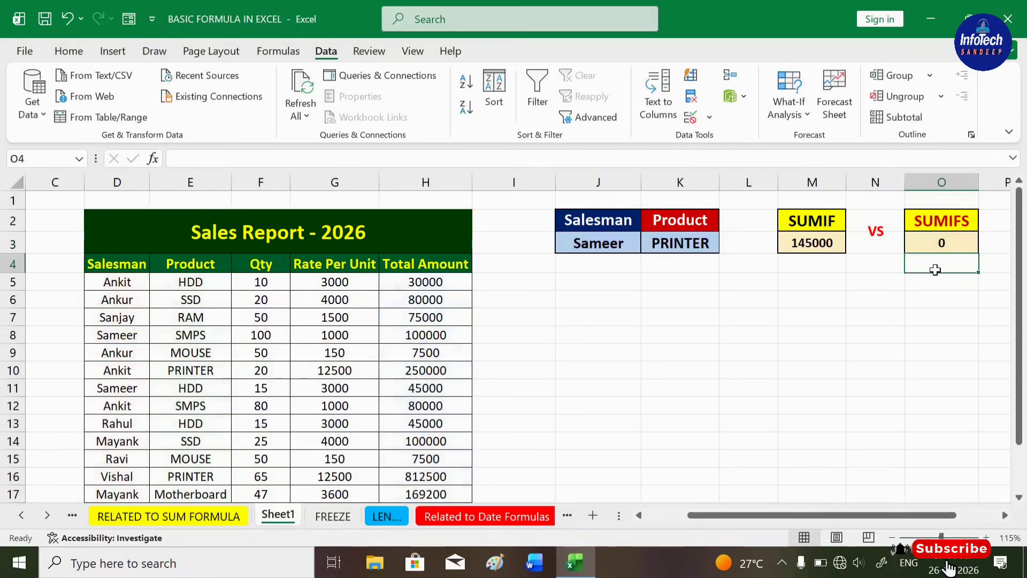
- Compare the SUMIFS formula in O3 with the SUMIF formula in M3, and check the selected salesman's rows for a PRINTER sale
click(944, 247)
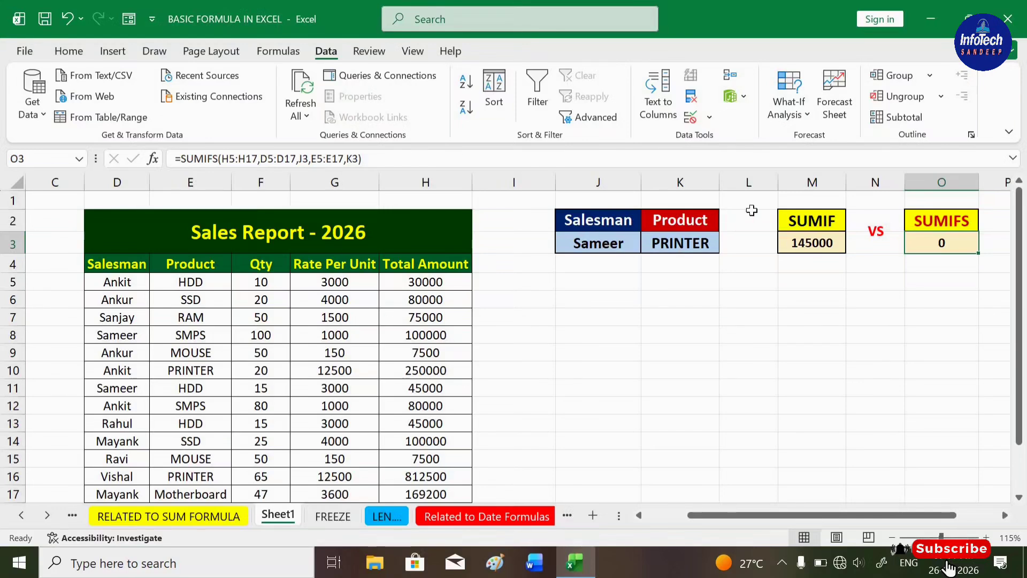
click(816, 251)
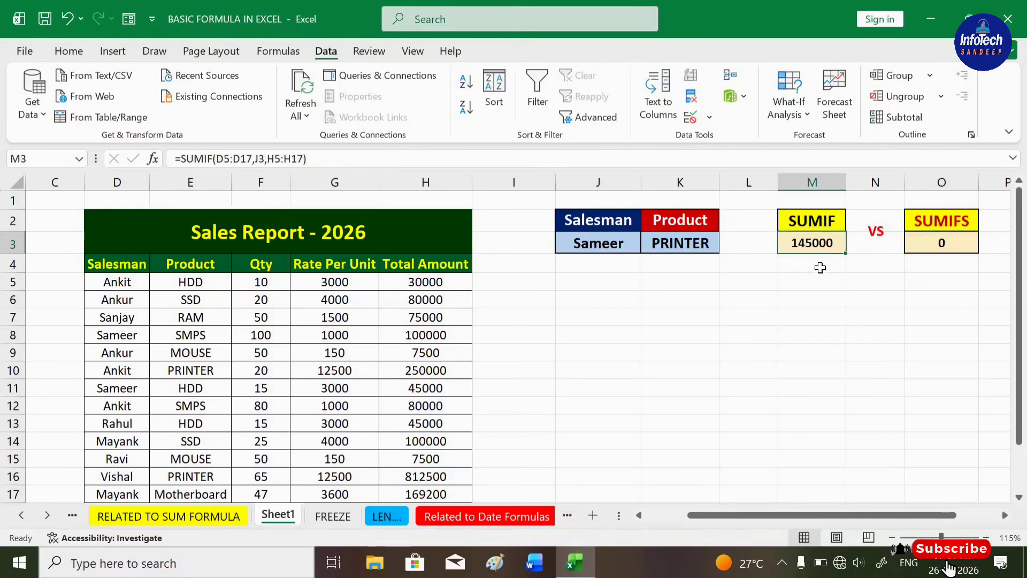
click(673, 246)
click(935, 246)
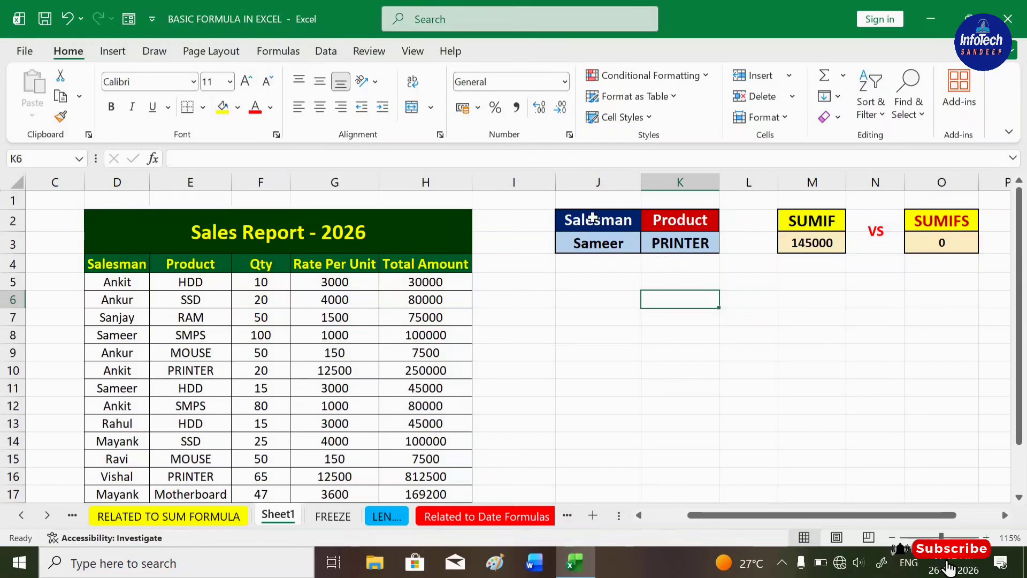
drag(117, 336, 197, 335)
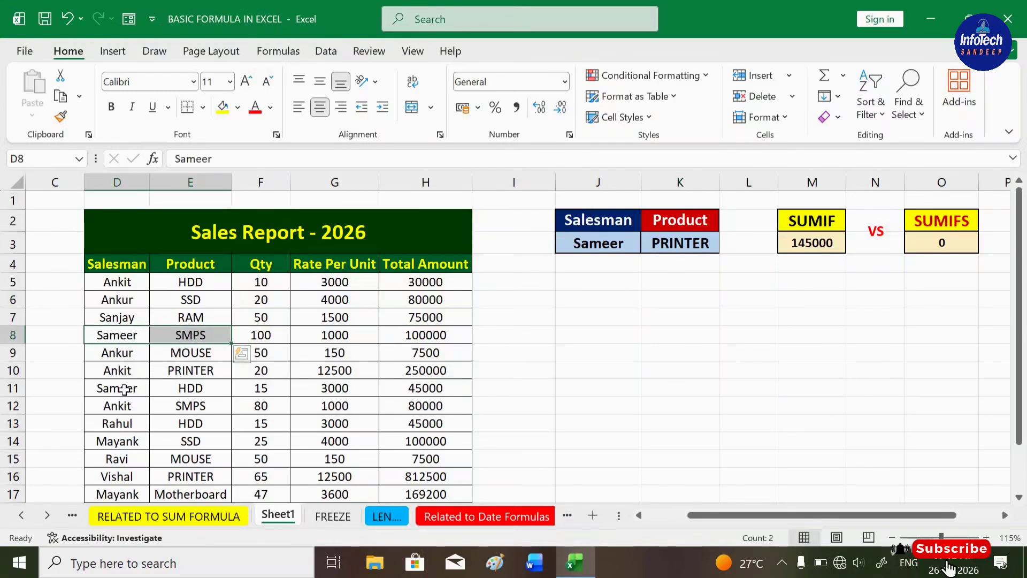
drag(124, 389, 194, 387)
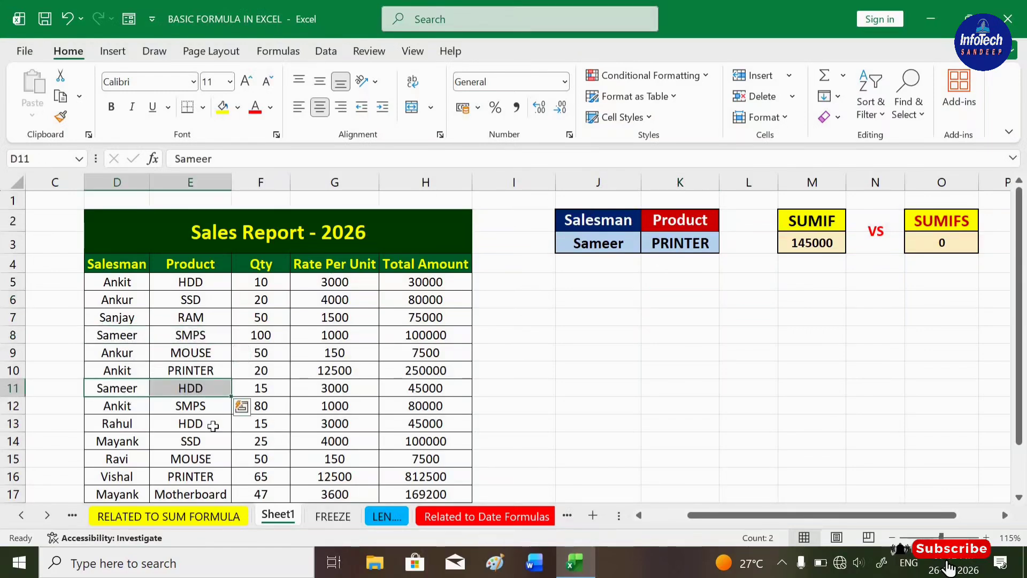
click(199, 476)
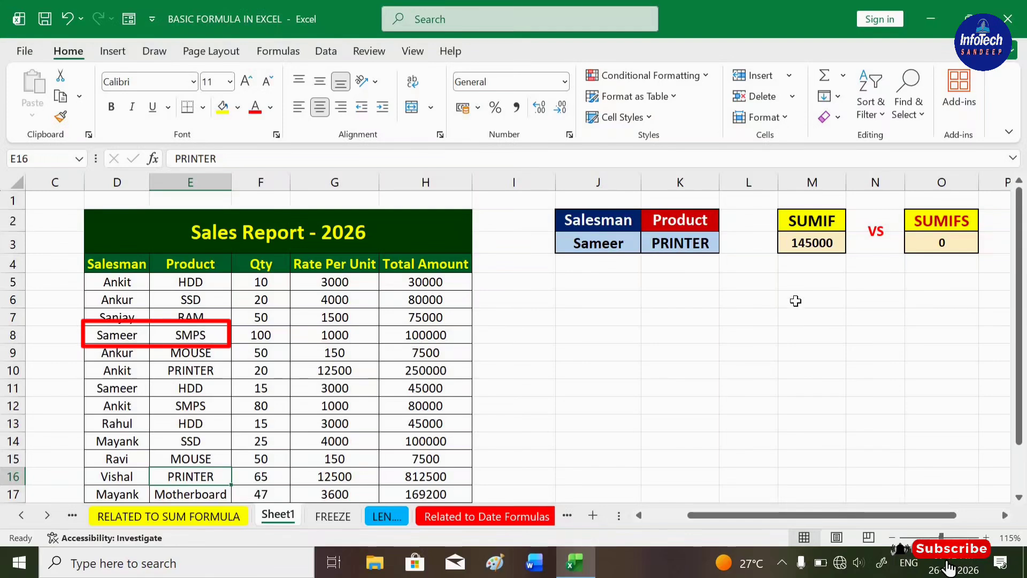
- Set the product in K3 to SMPS and check the SUMIFS result in O3 against the total amount in row 8
click(680, 244)
click(725, 246)
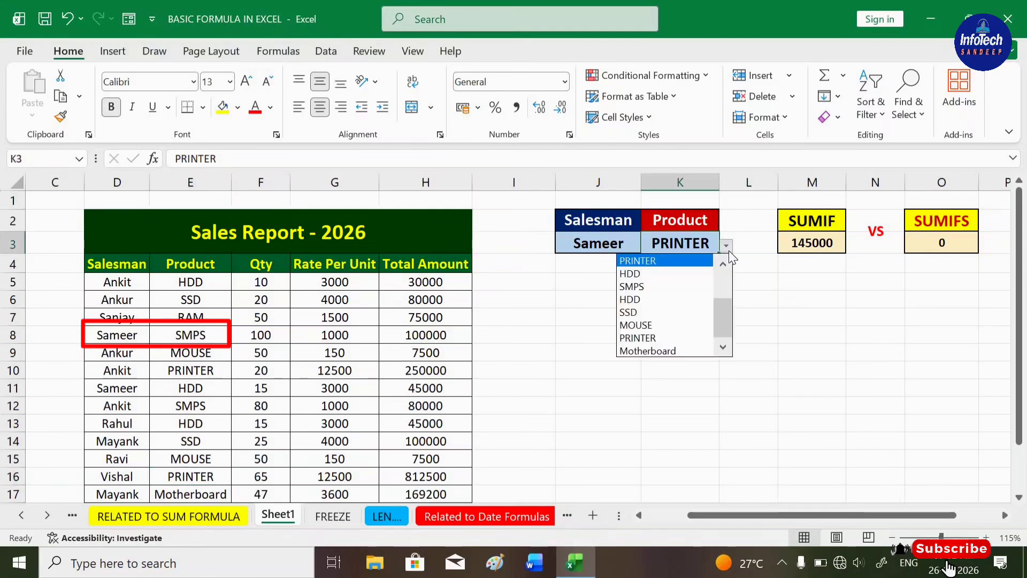
click(644, 286)
click(942, 244)
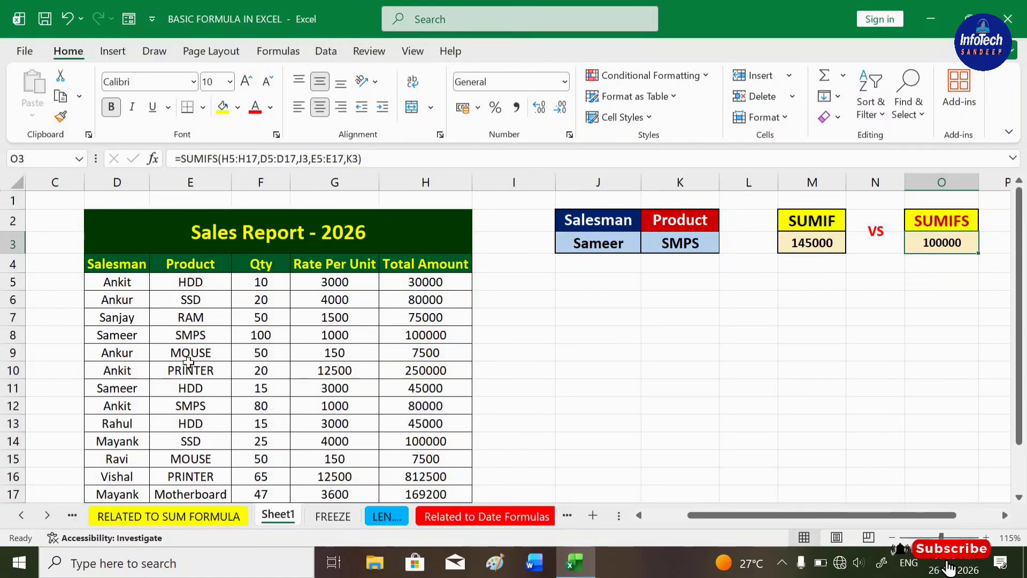
drag(124, 336, 441, 336)
click(442, 337)
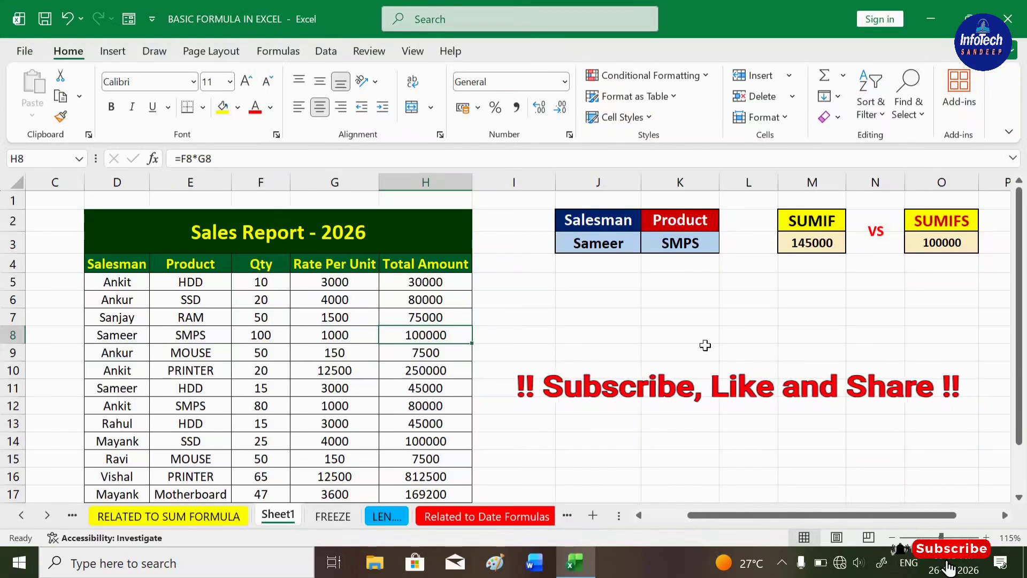
- Test both formulas by setting J3 to the salesman from D14 and the product in K3 to SSD
click(626, 244)
click(648, 245)
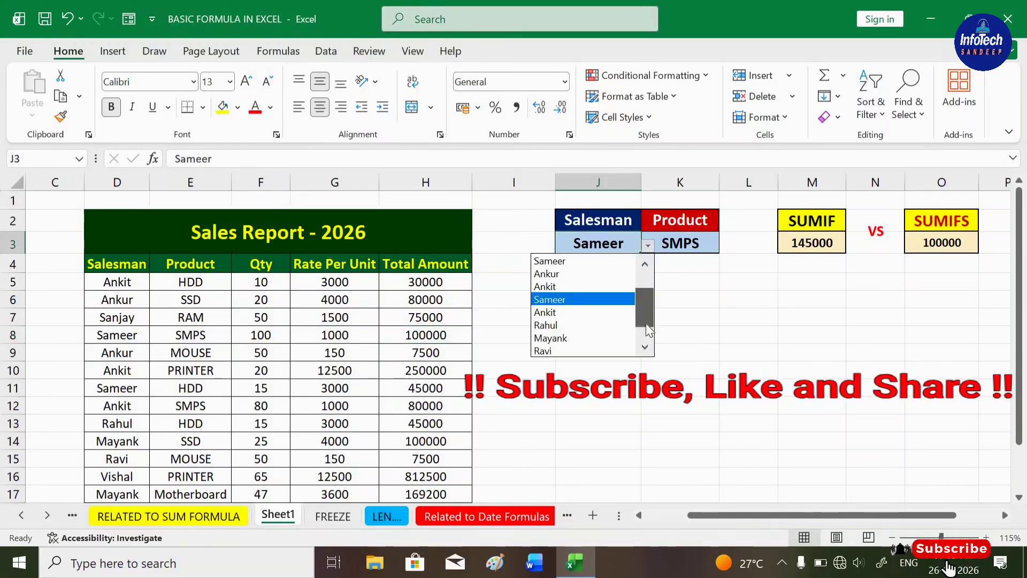
mouse_move(646, 323)
mouse_down()
mouse_move(647, 284)
mouse_move(649, 321)
mouse_up()
click(551, 312)
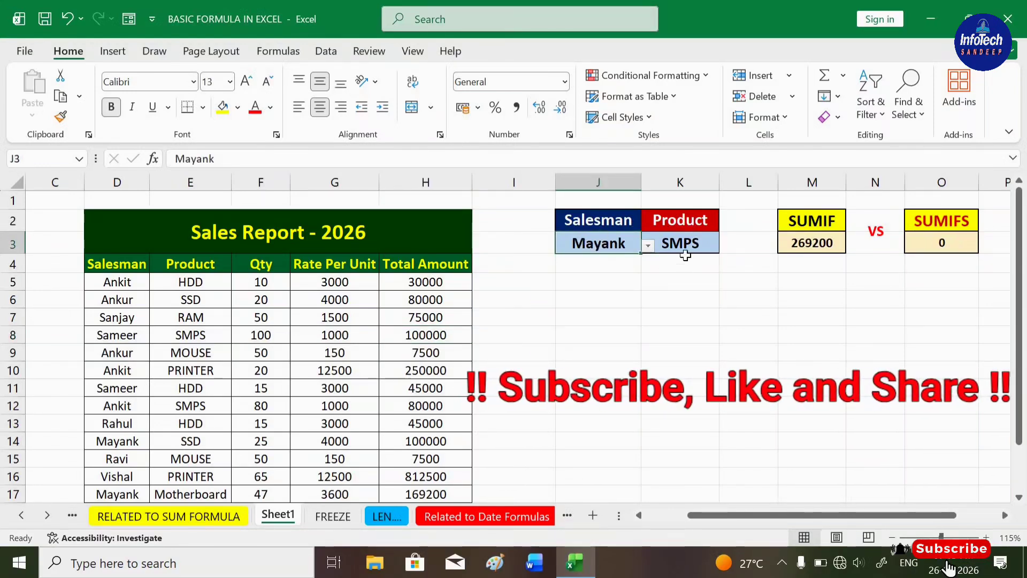
click(680, 243)
click(726, 245)
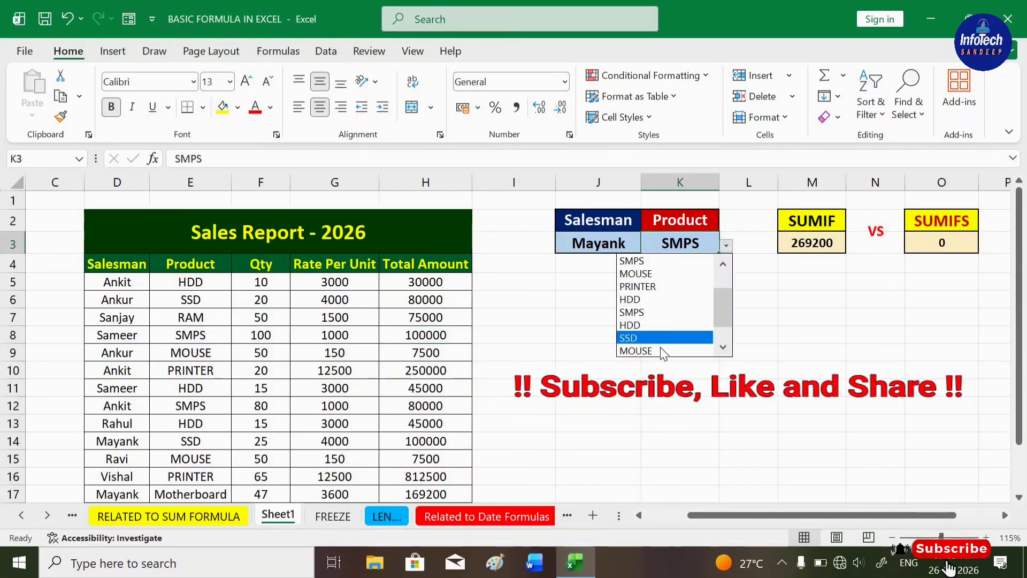
drag(723, 301, 723, 277)
click(654, 274)
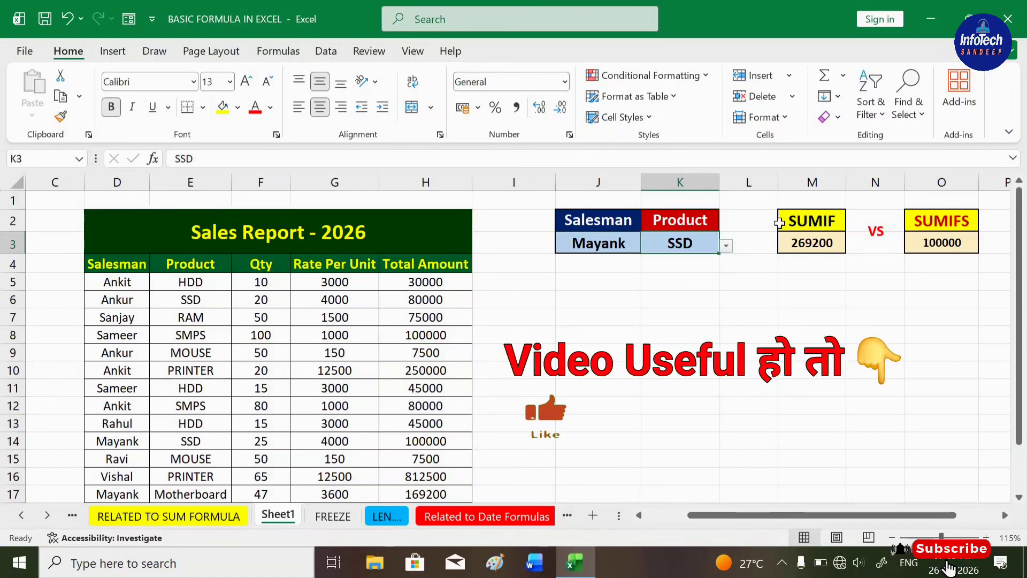
- Change the product in K3 to HDD to test the SUMIFS formula with another product
click(729, 250)
click(700, 245)
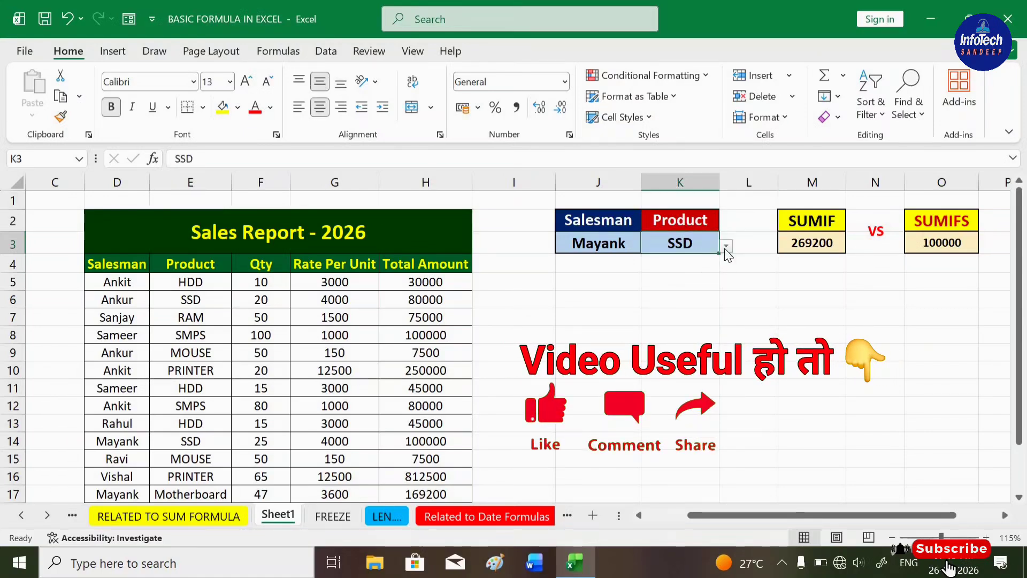
click(725, 245)
click(655, 348)
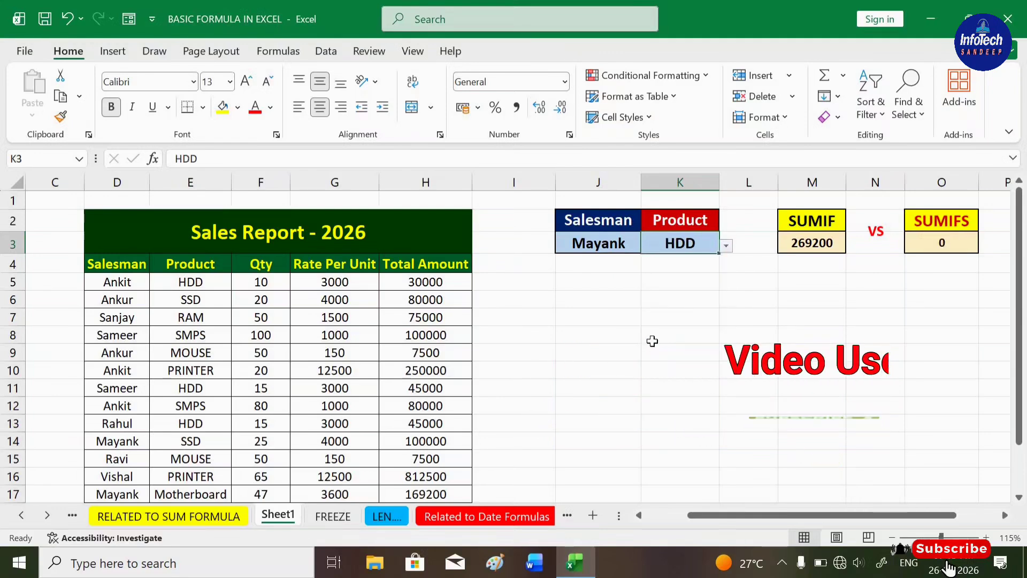
click(733, 328)
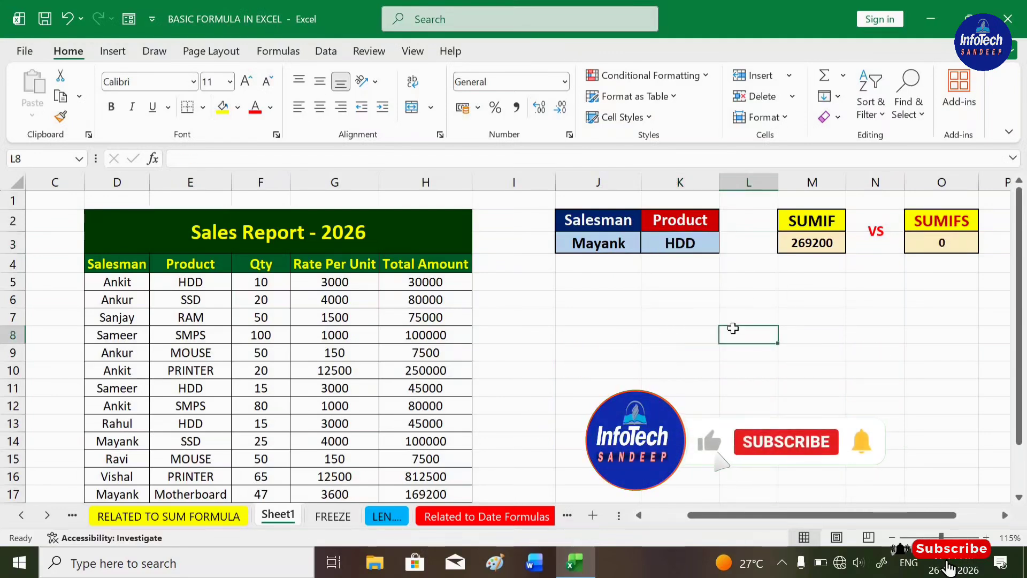
click(691, 247)
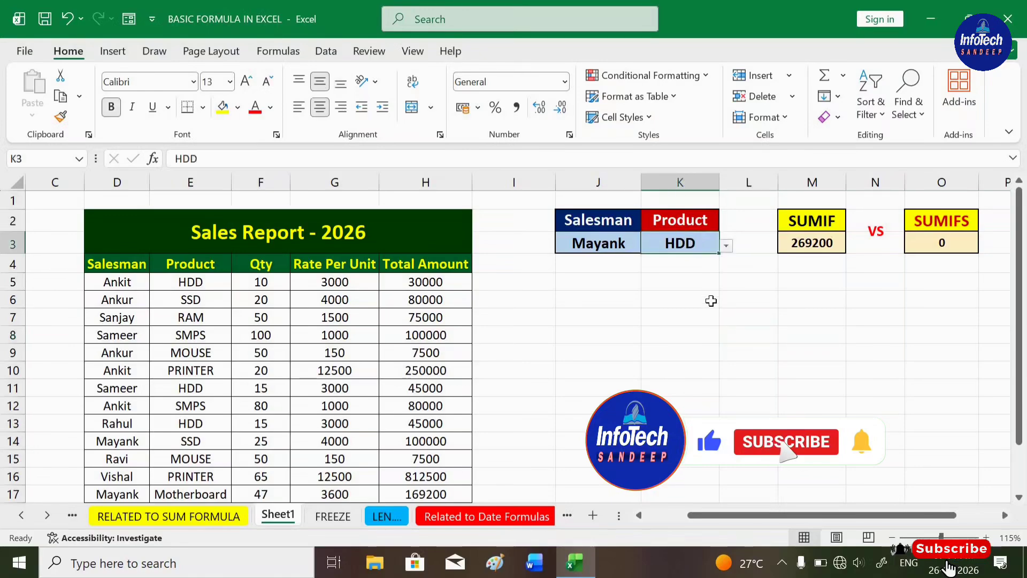
click(711, 300)
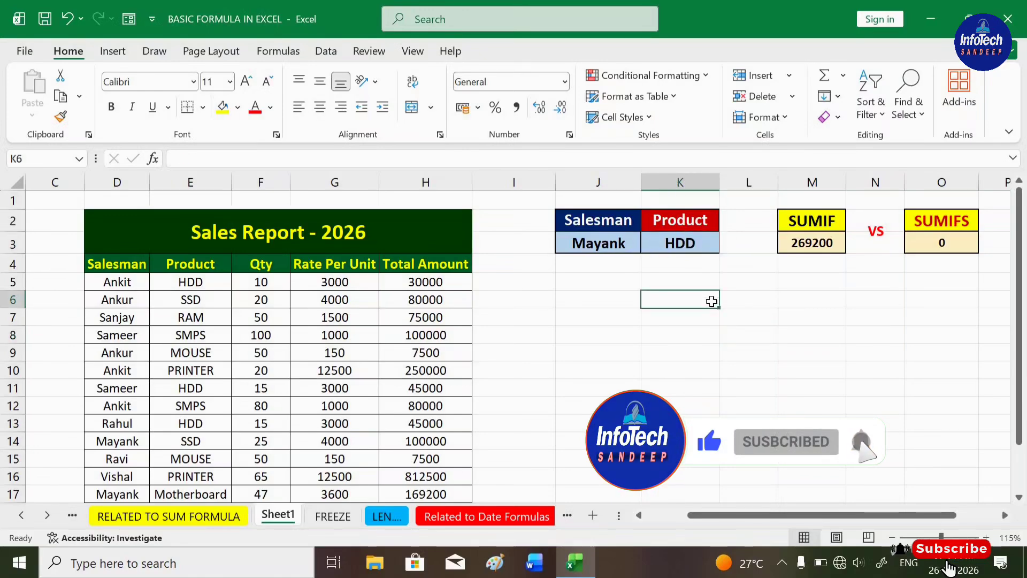